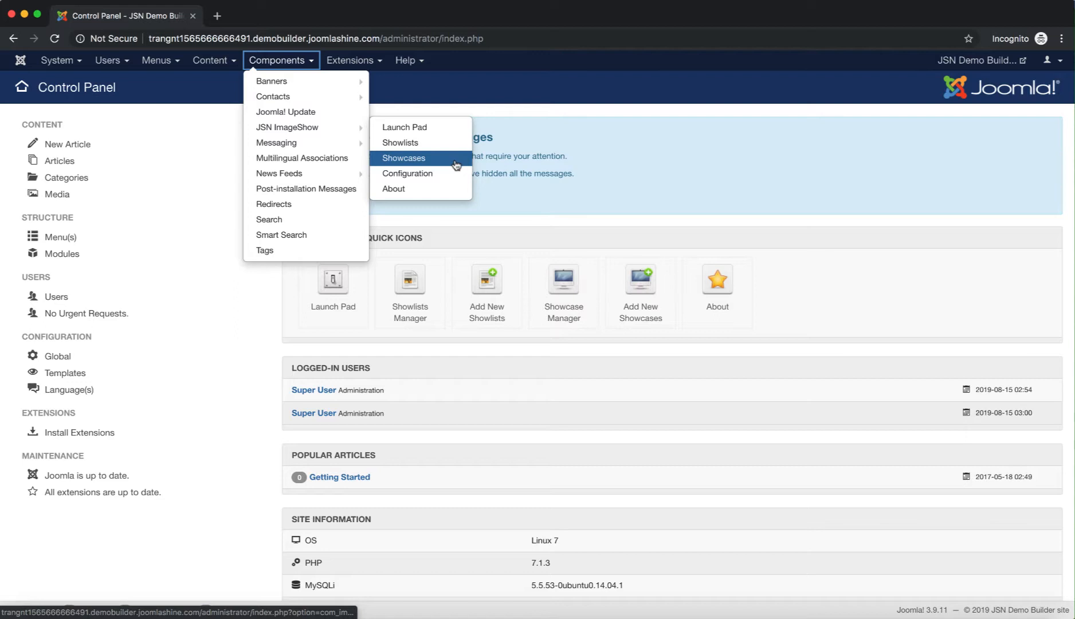
# Go to the JSN ImageShow Showcases Manager and open the 'Test' showcase
pyautogui.click(461, 163)
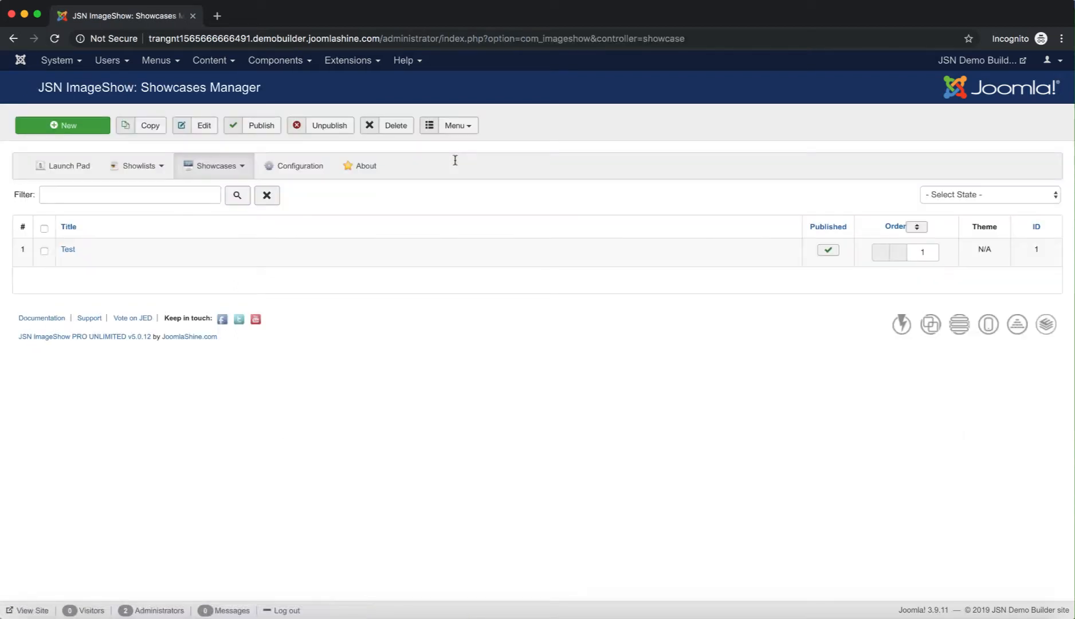
pyautogui.tripleClick(260, 87)
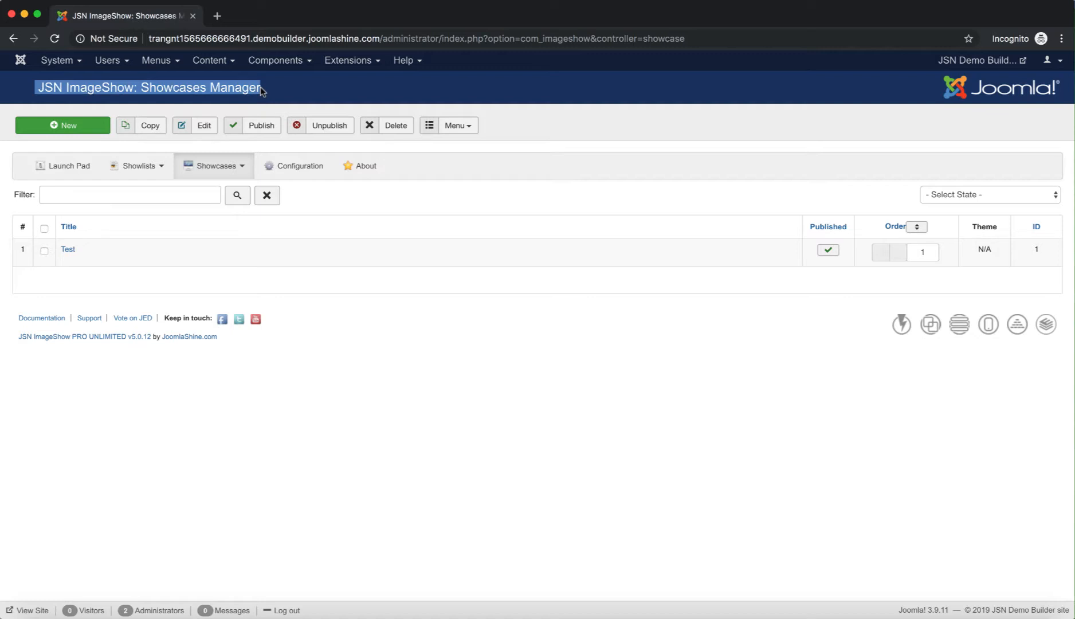
pyautogui.click(289, 89)
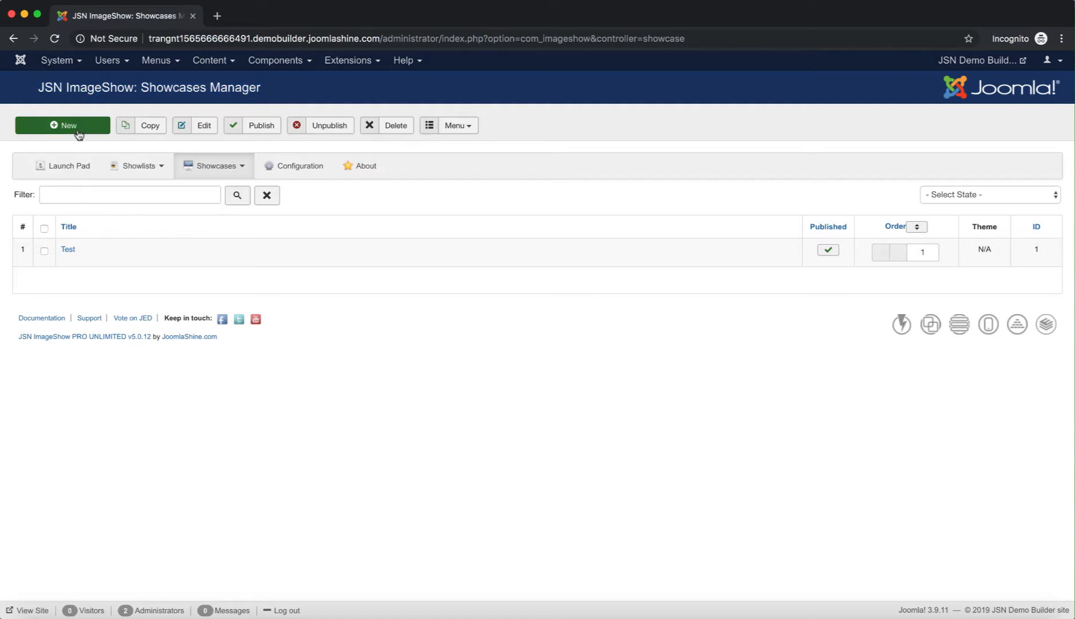
pyautogui.click(70, 253)
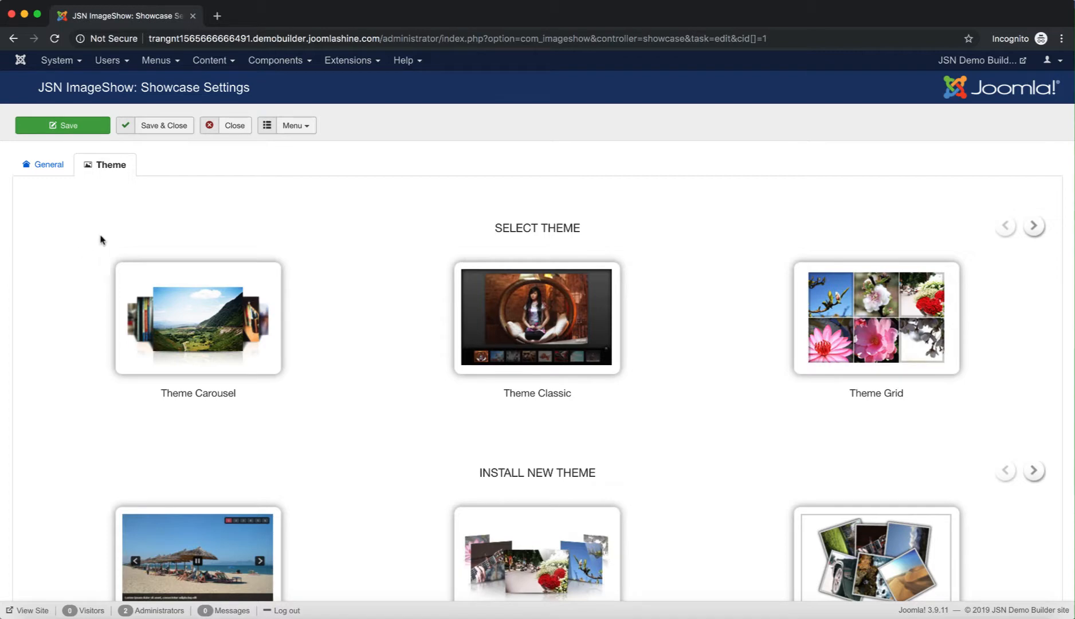
# Review the Test showcase's General details, then install and apply Theme Flow
pyautogui.tripleClick(249, 94)
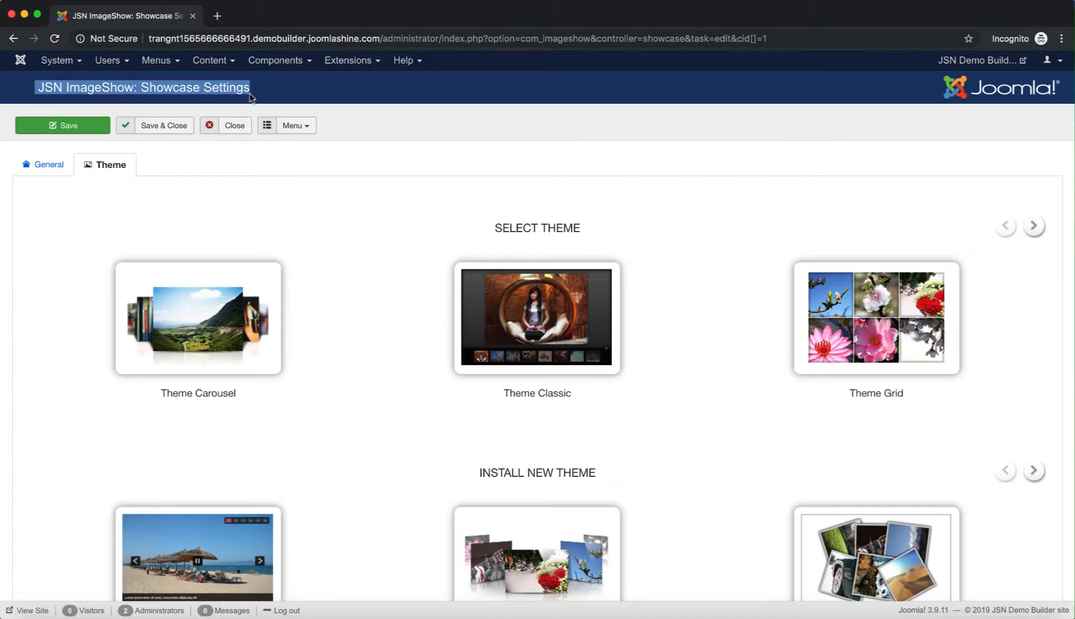
pyautogui.click(49, 166)
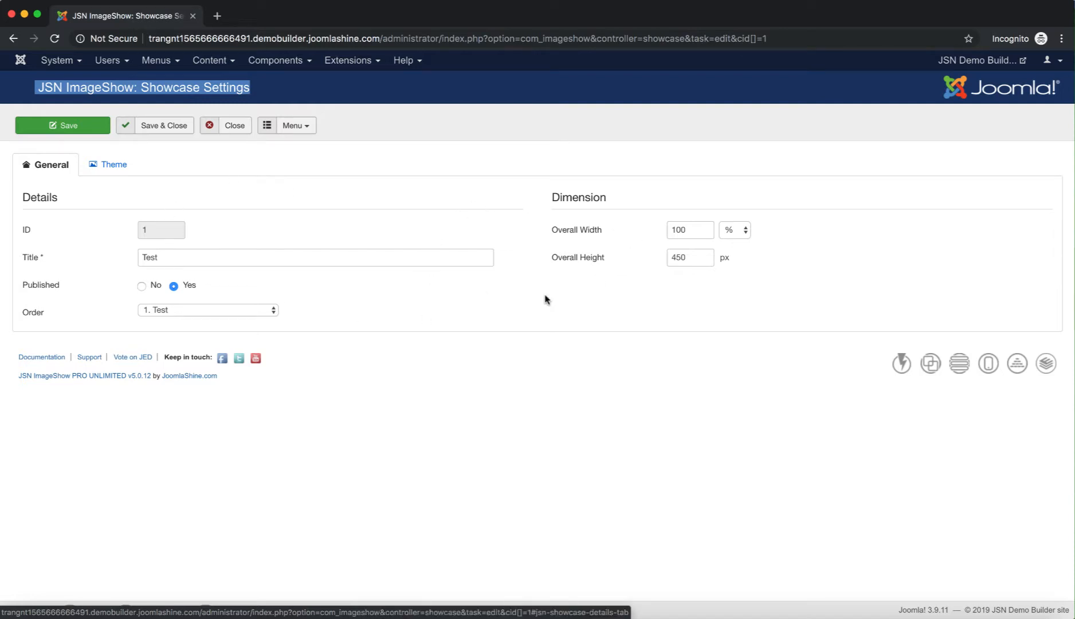
pyautogui.click(108, 173)
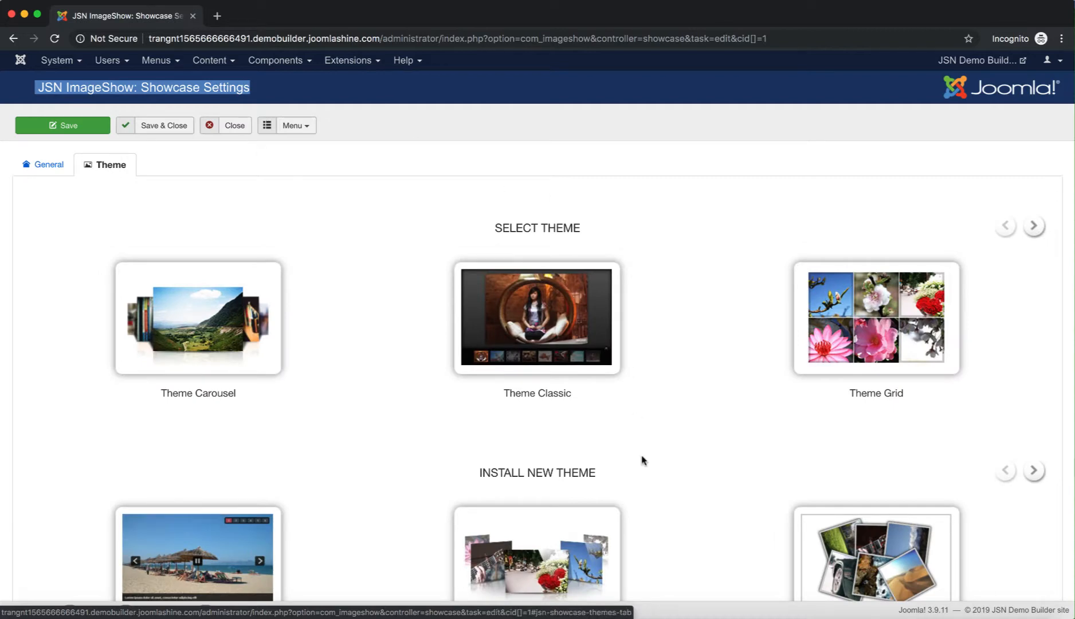
pyautogui.scroll(-3, 642, 460)
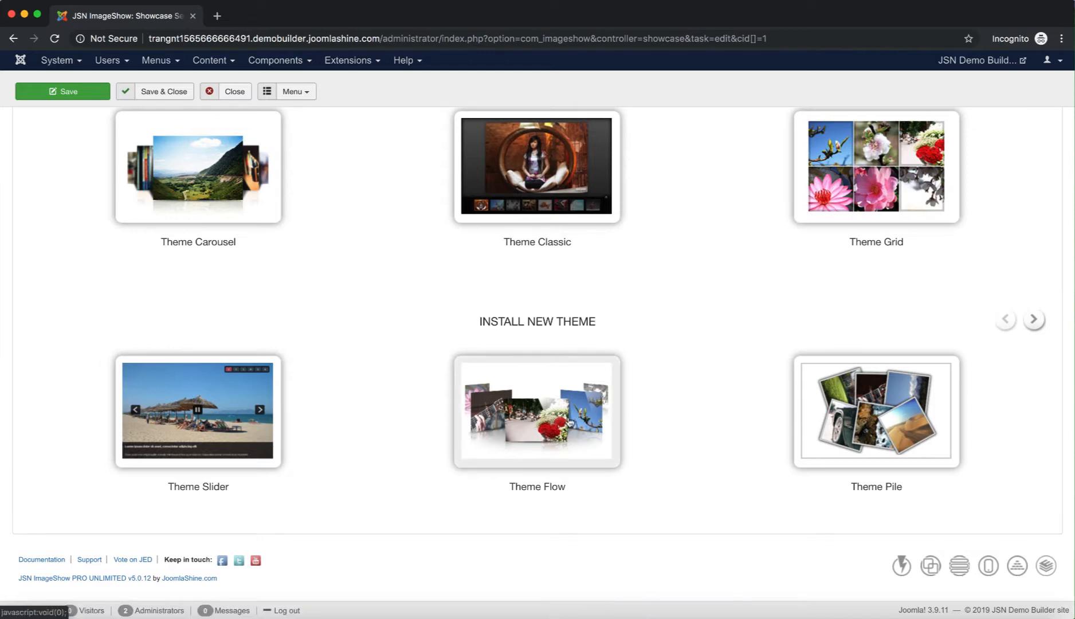
pyautogui.click(559, 423)
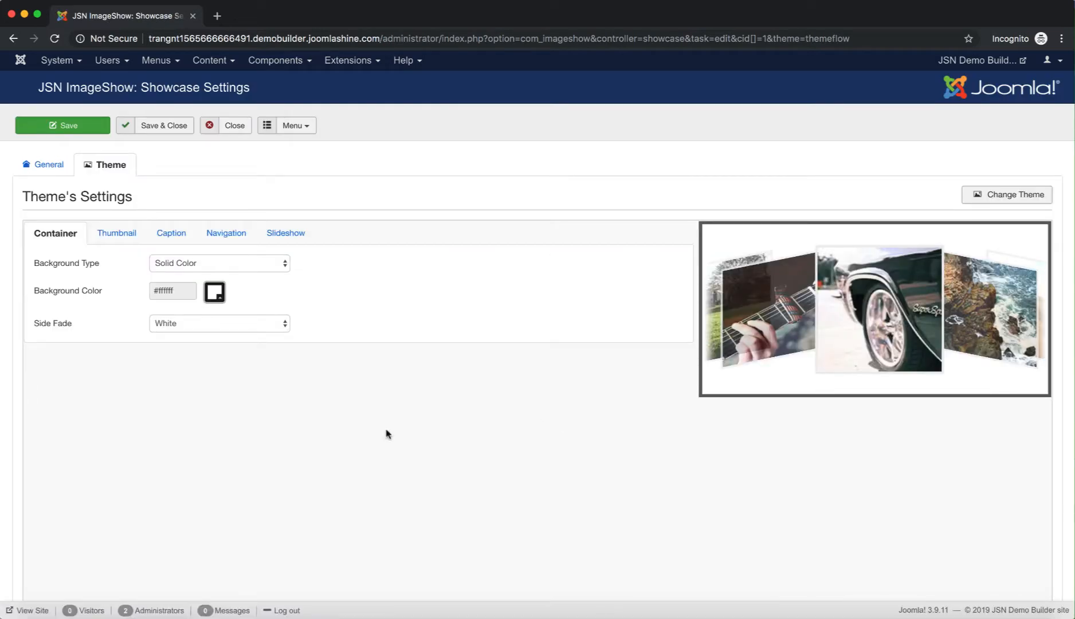
# Try a Transparent container background, then set it back to Solid Color
pyautogui.tripleClick(135, 196)
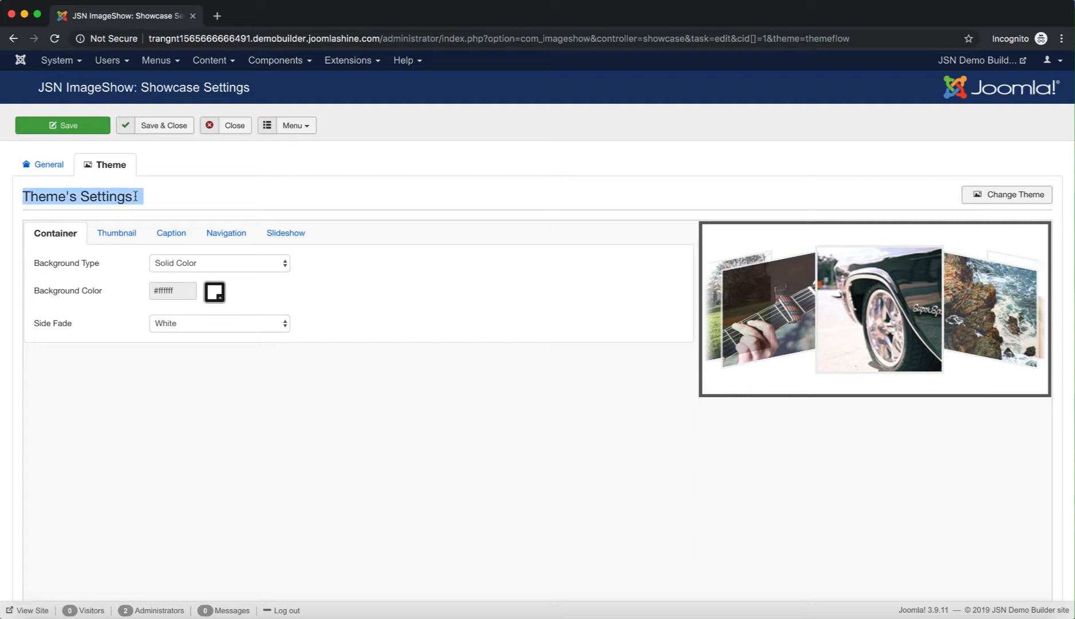
pyautogui.click(284, 188)
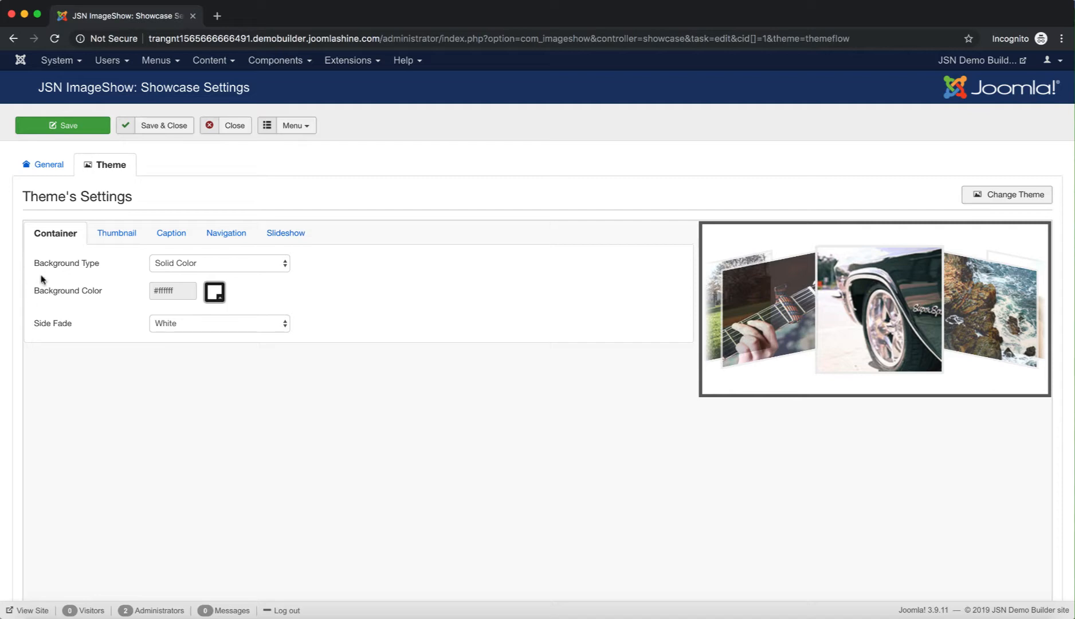
pyautogui.moveTo(57, 265)
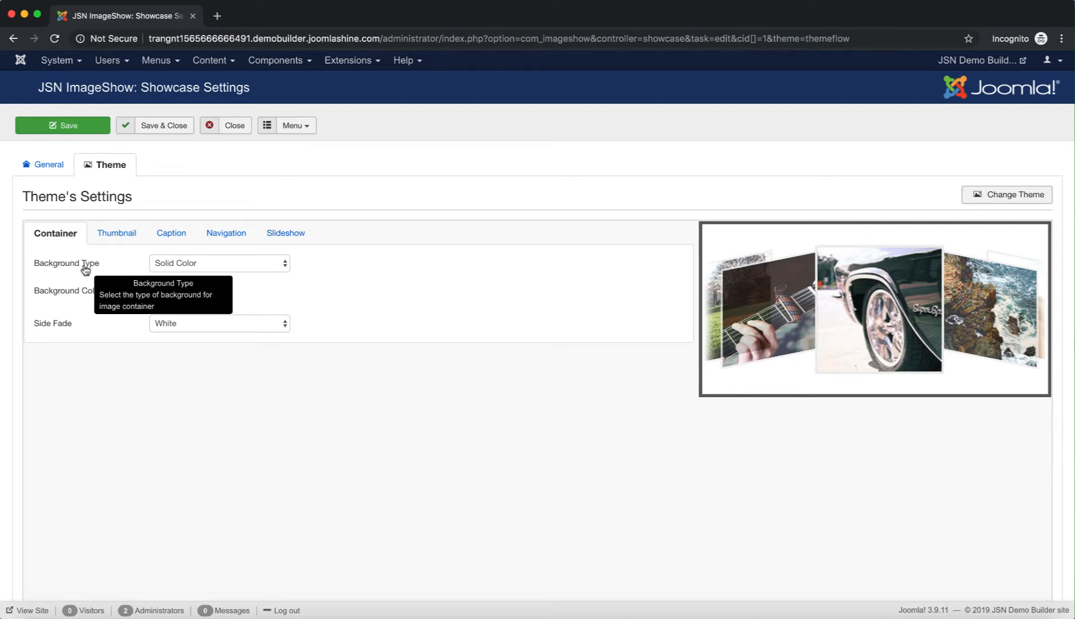
pyautogui.click(265, 263)
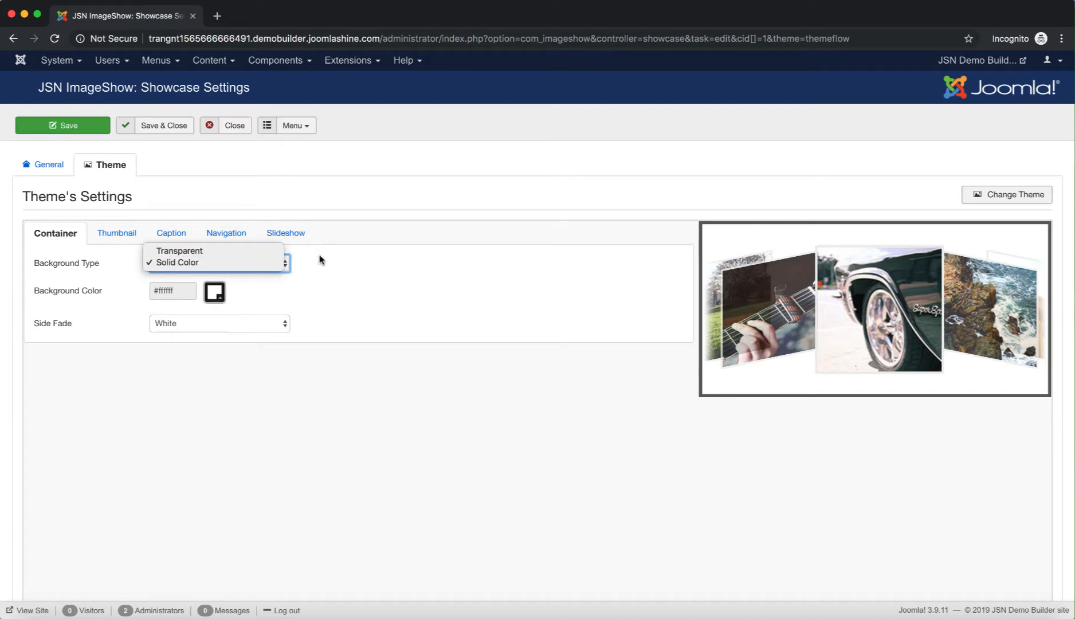
pyautogui.click(226, 261)
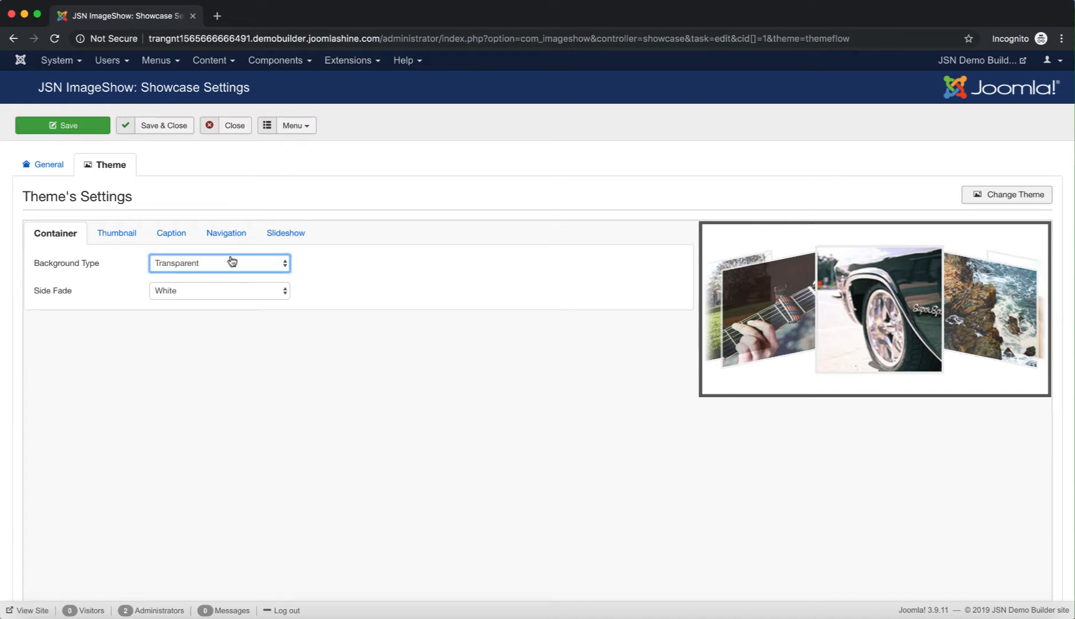
pyautogui.click(225, 263)
pyautogui.click(201, 275)
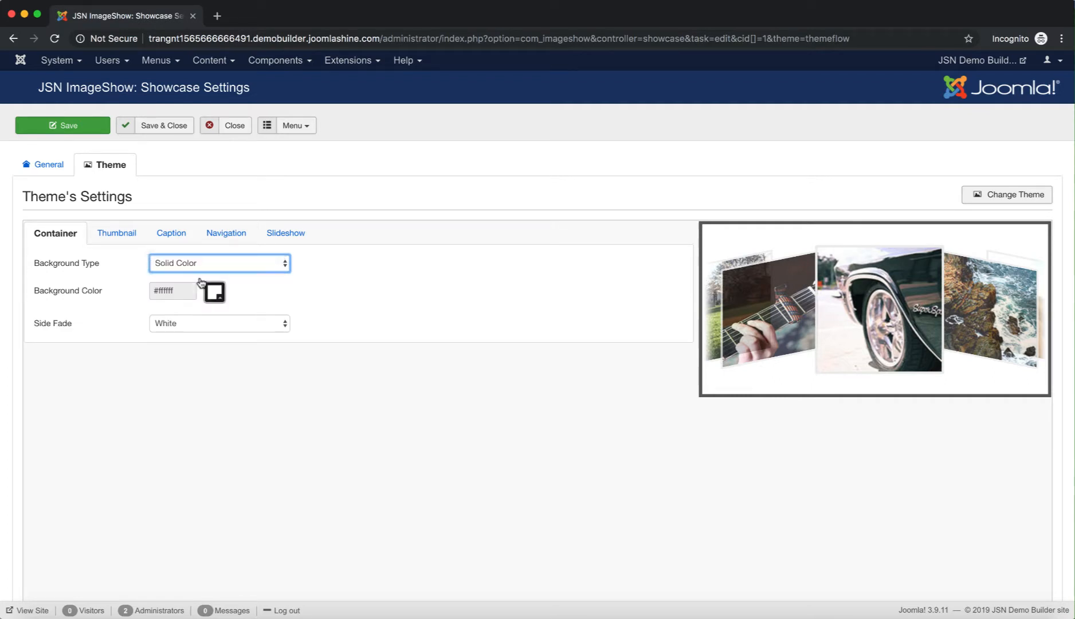
pyautogui.click(298, 285)
pyautogui.moveTo(81, 297)
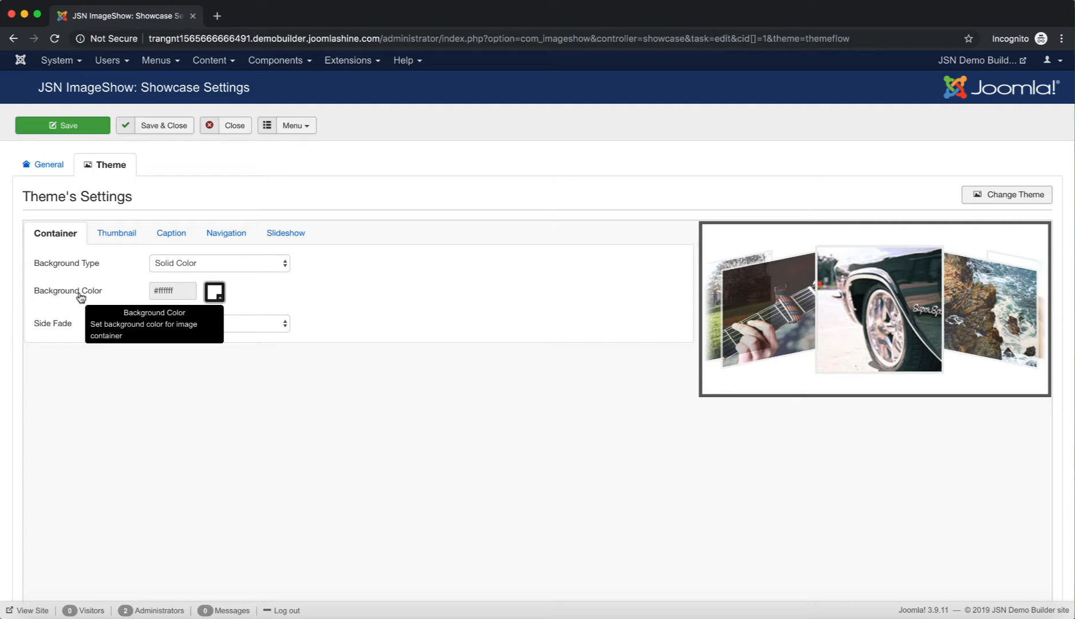
# Change the container background colour to light grey #ebebeb
pyautogui.click(214, 295)
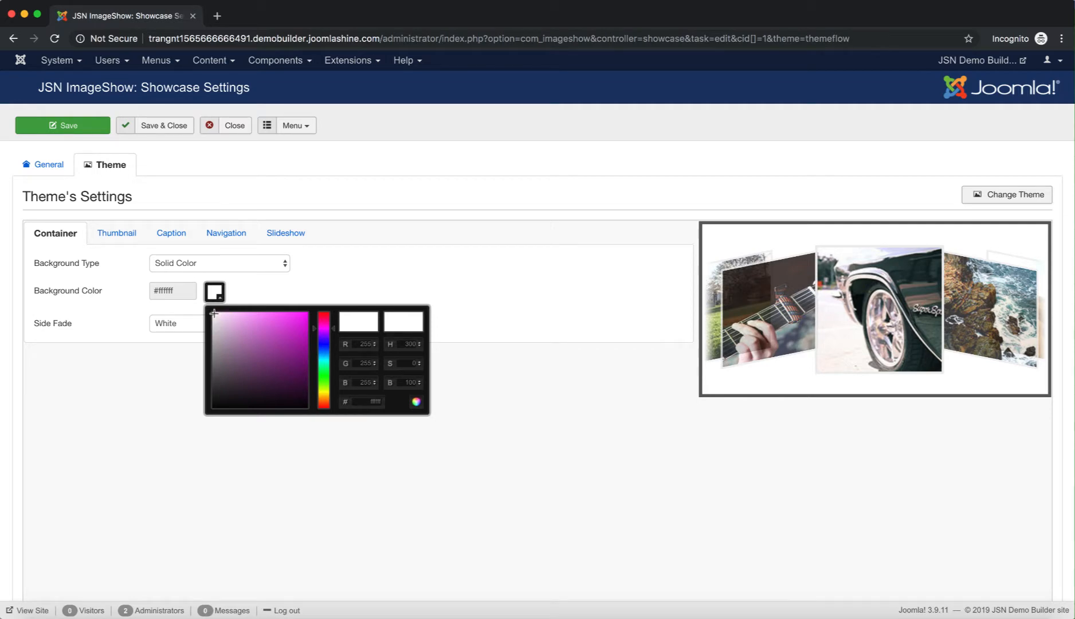
pyautogui.moveTo(214, 313)
pyautogui.mouseDown()
pyautogui.moveTo(226, 351)
pyautogui.moveTo(251, 361)
pyautogui.moveTo(255, 313)
pyautogui.moveTo(227, 331)
pyautogui.moveTo(247, 326)
pyautogui.moveTo(208, 321)
pyautogui.mouseUp()
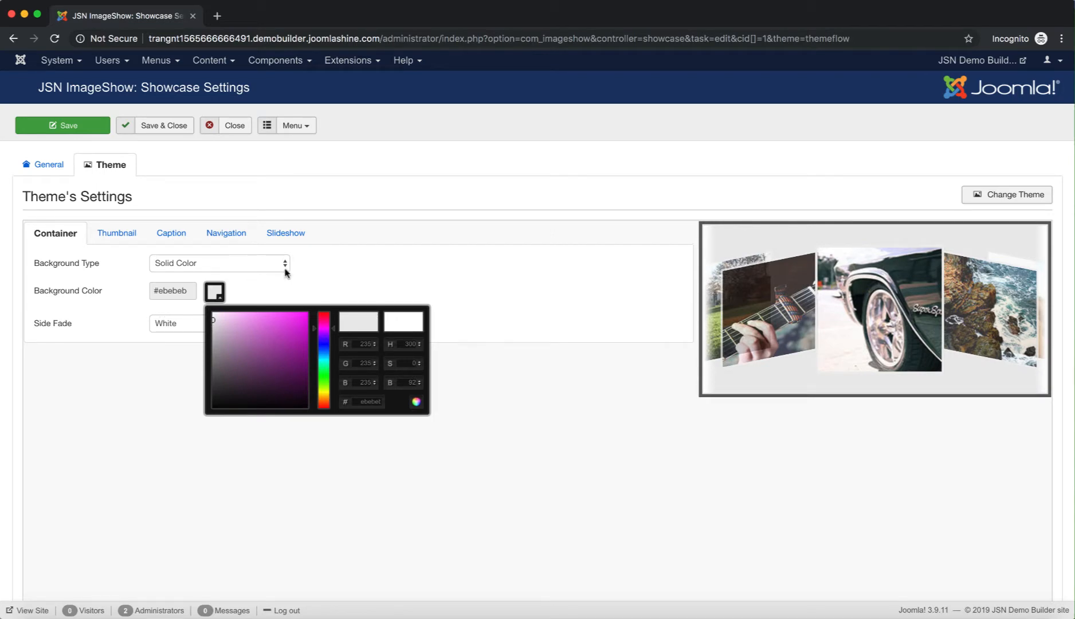
pyautogui.click(284, 284)
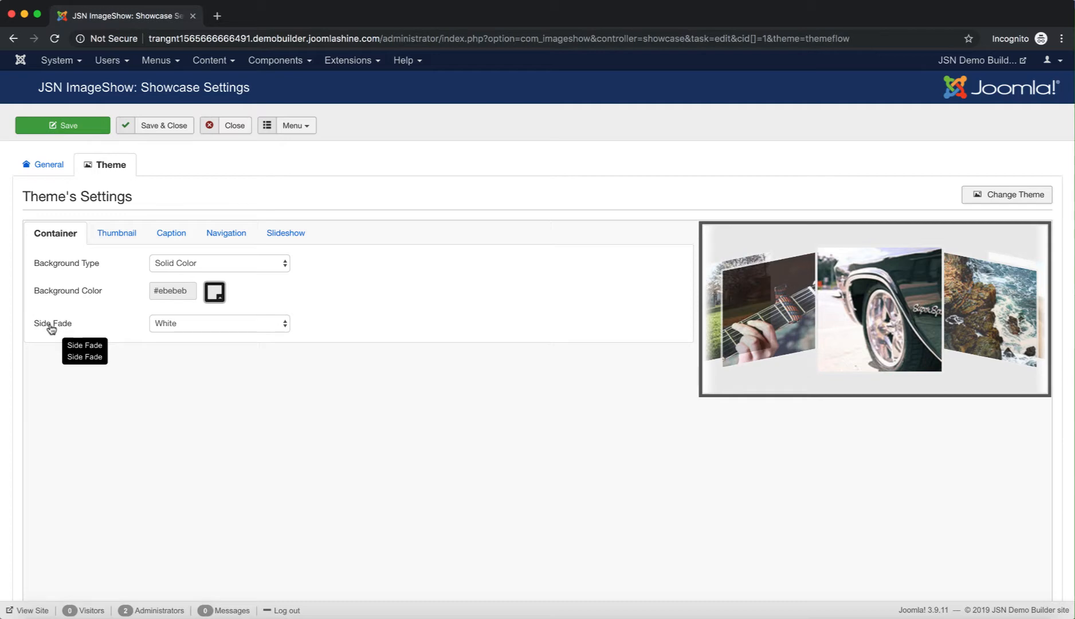
# Set the side fade to None after trying Black
pyautogui.click(274, 331)
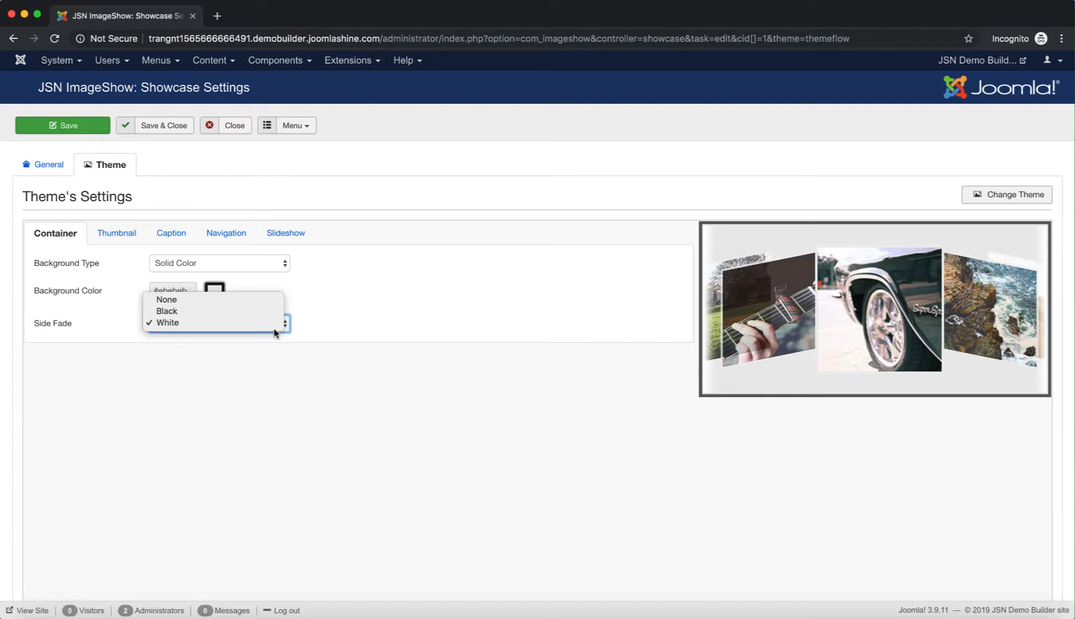
pyautogui.click(207, 311)
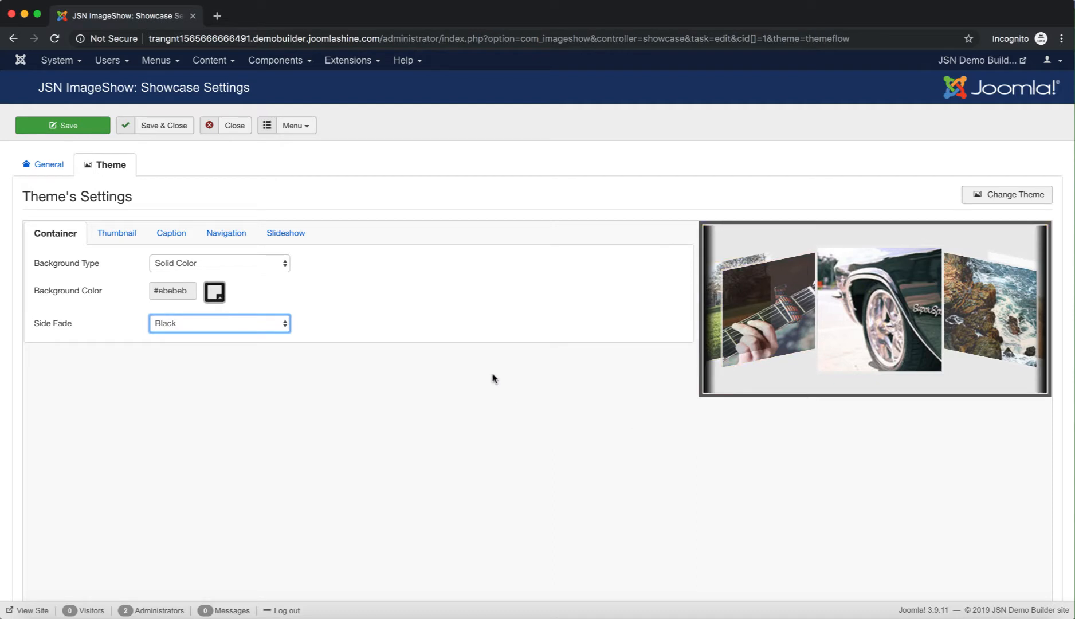
pyautogui.click(223, 329)
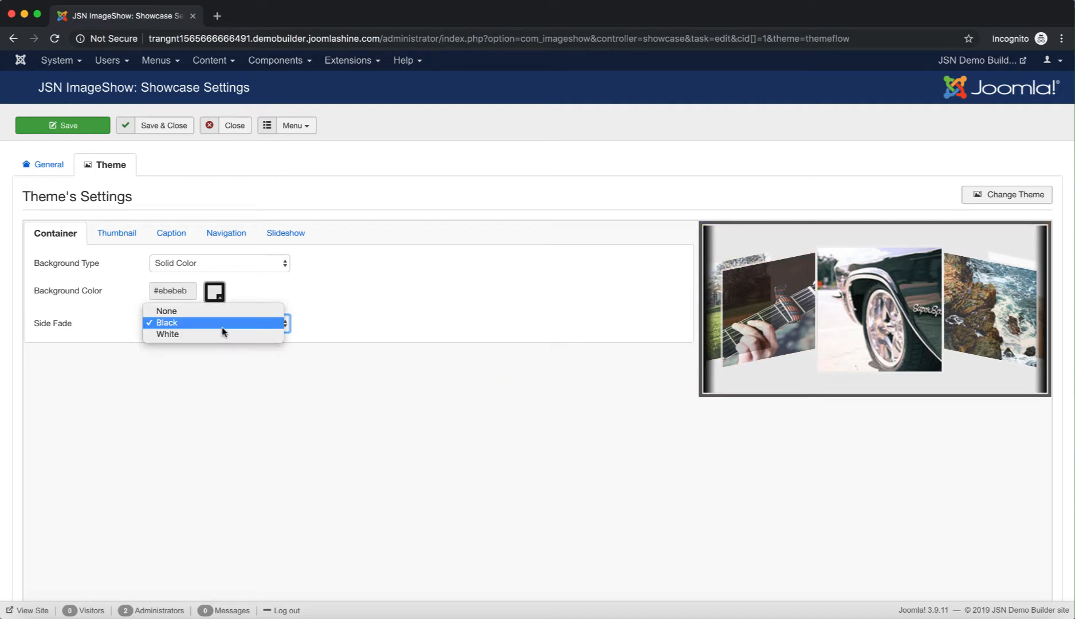
pyautogui.click(199, 314)
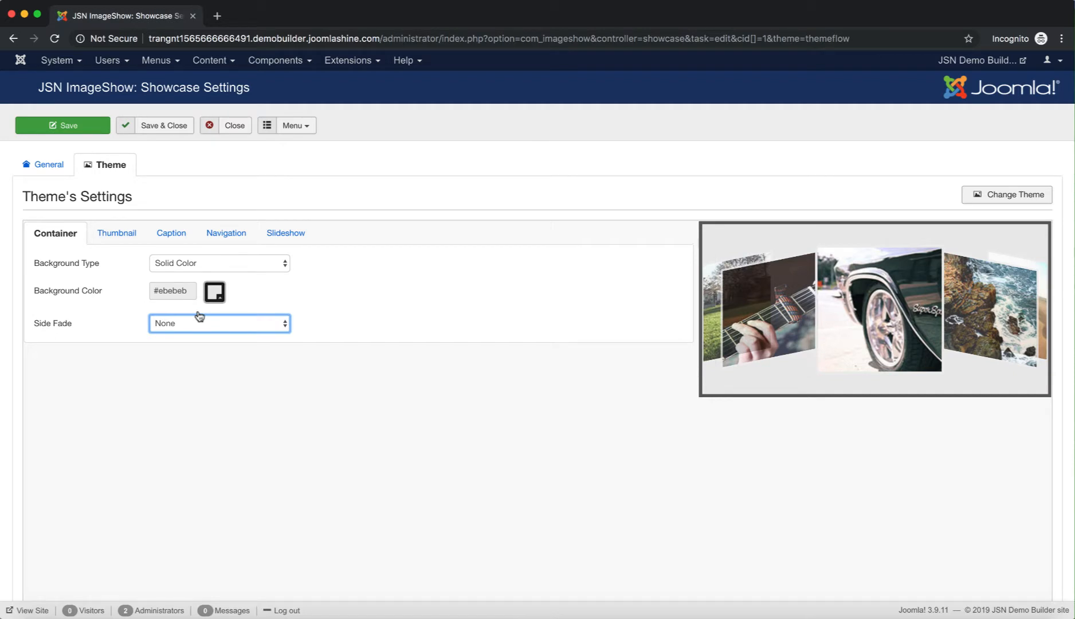
pyautogui.click(123, 236)
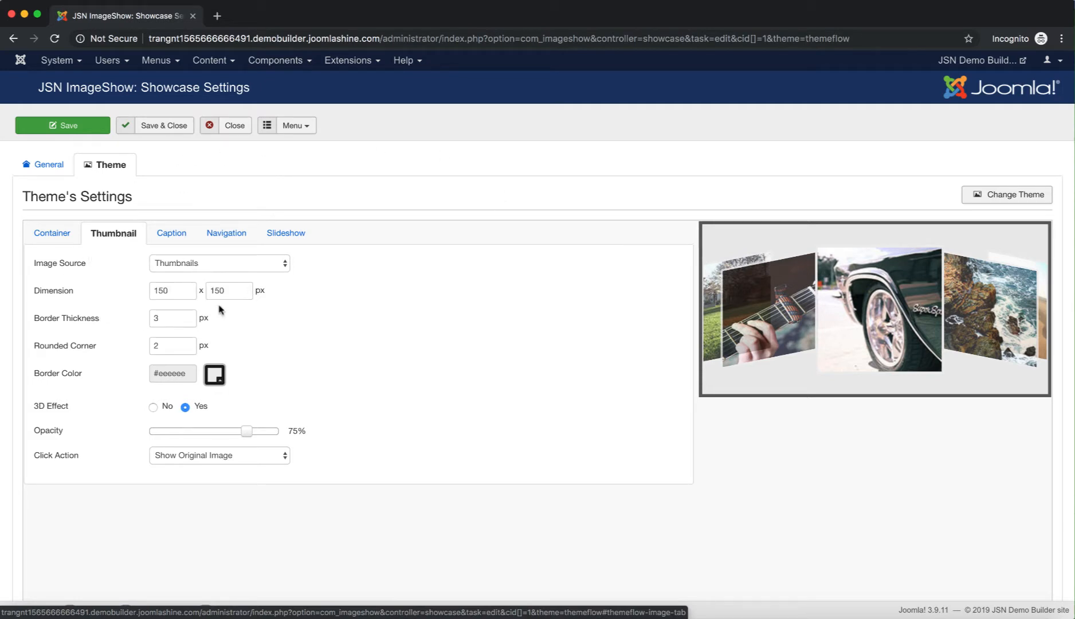
pyautogui.click(230, 264)
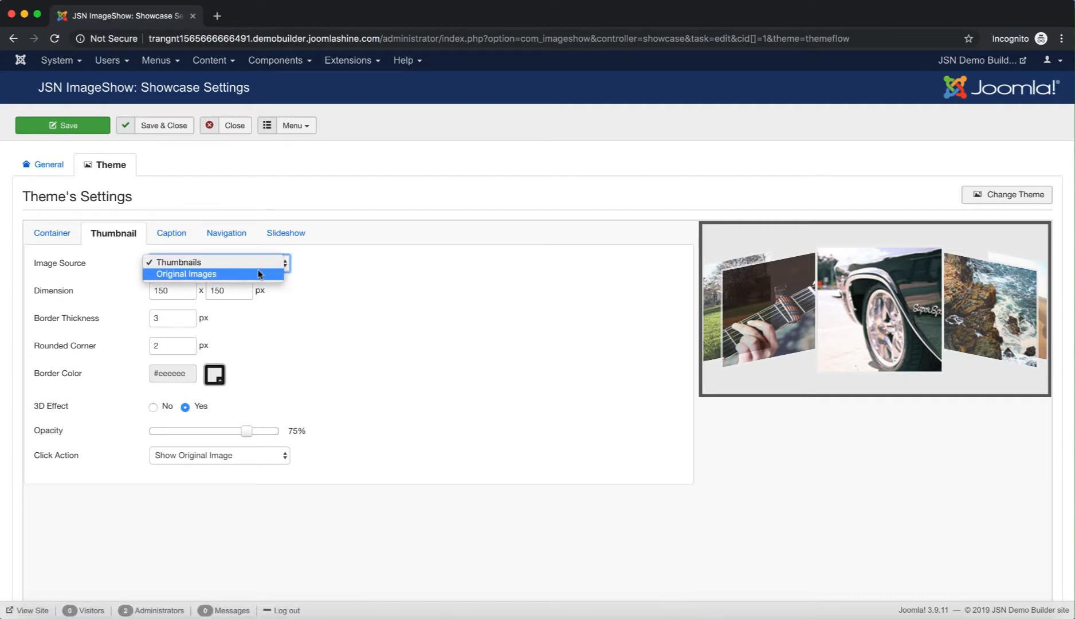
pyautogui.click(113, 270)
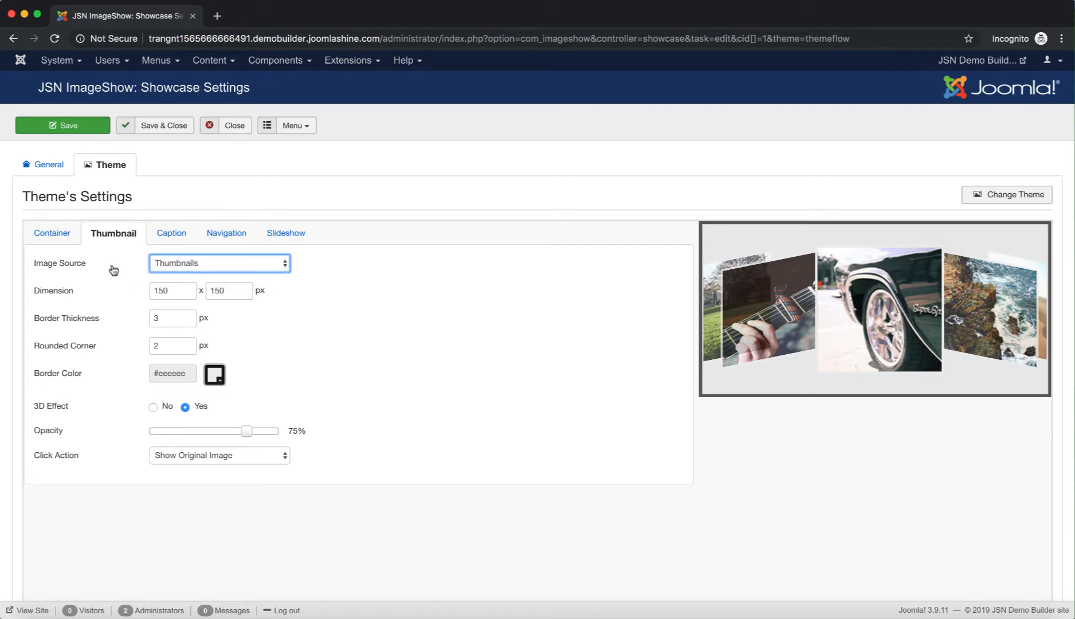
pyautogui.moveTo(67, 297)
pyautogui.moveTo(154, 282)
pyautogui.moveTo(95, 326)
pyautogui.moveTo(78, 353)
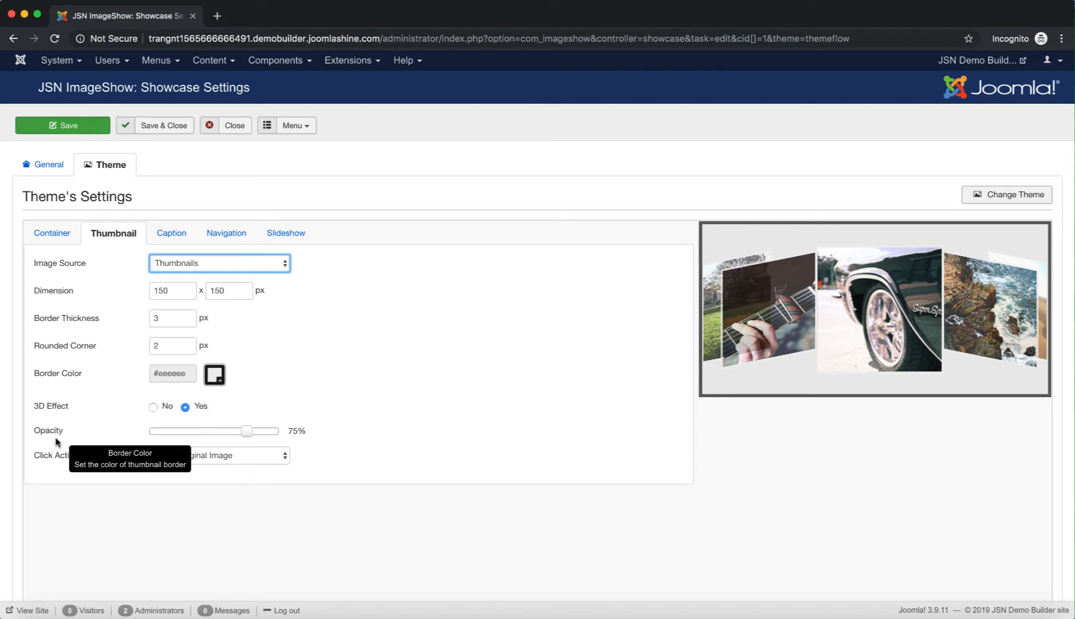
pyautogui.moveTo(76, 379)
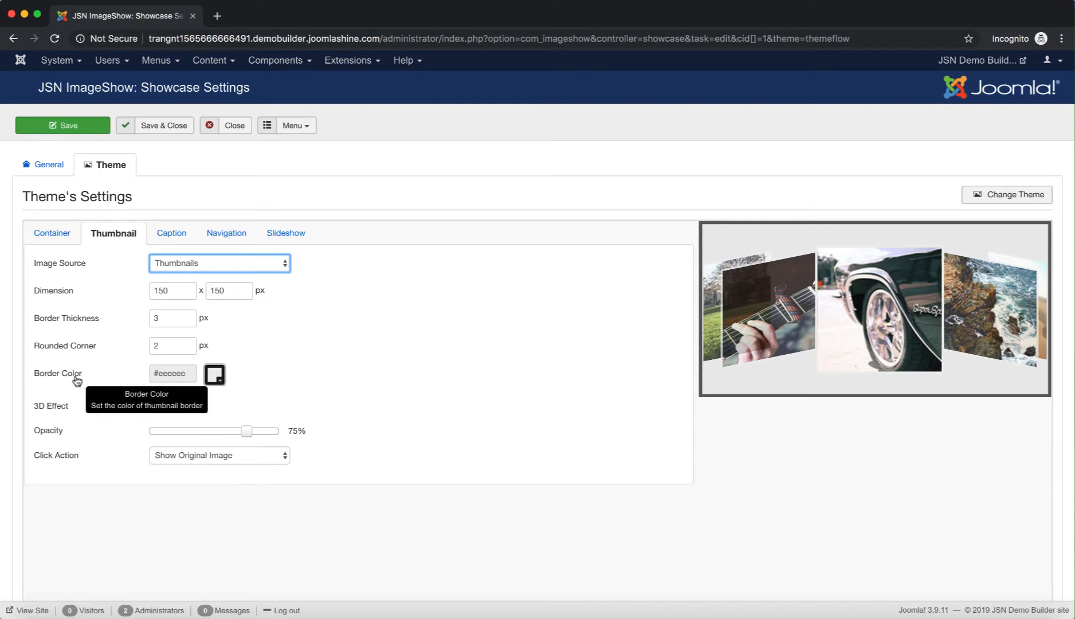
# Change the thumbnail border colour from #eeeeee to dark #2e262e
pyautogui.click(215, 376)
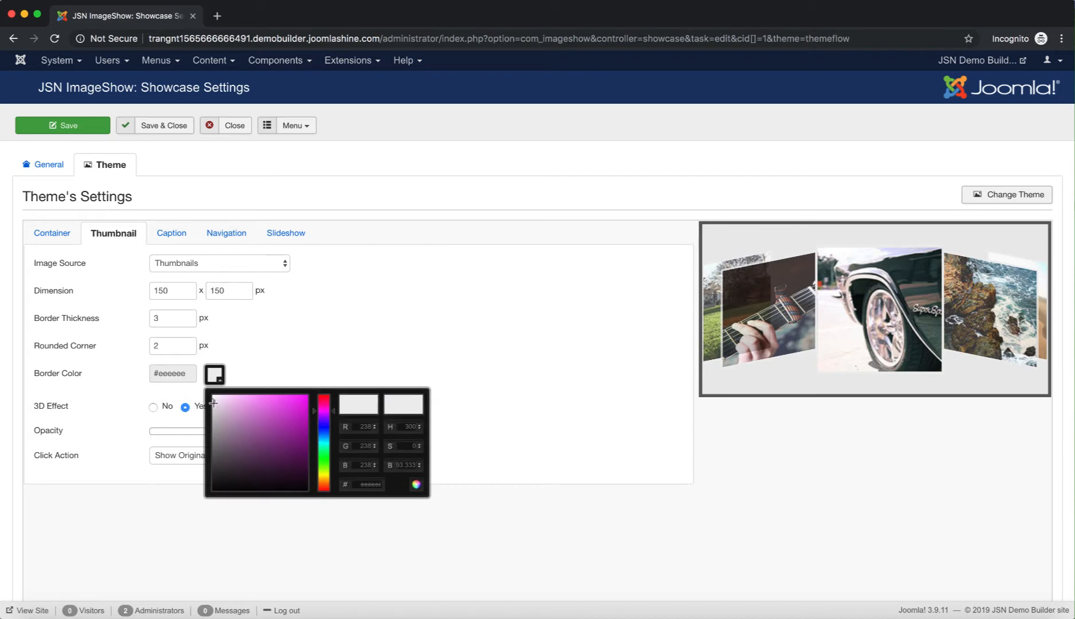
pyautogui.moveTo(213, 403)
pyautogui.mouseDown()
pyautogui.moveTo(269, 416)
pyautogui.moveTo(253, 410)
pyautogui.moveTo(251, 448)
pyautogui.moveTo(228, 472)
pyautogui.mouseUp()
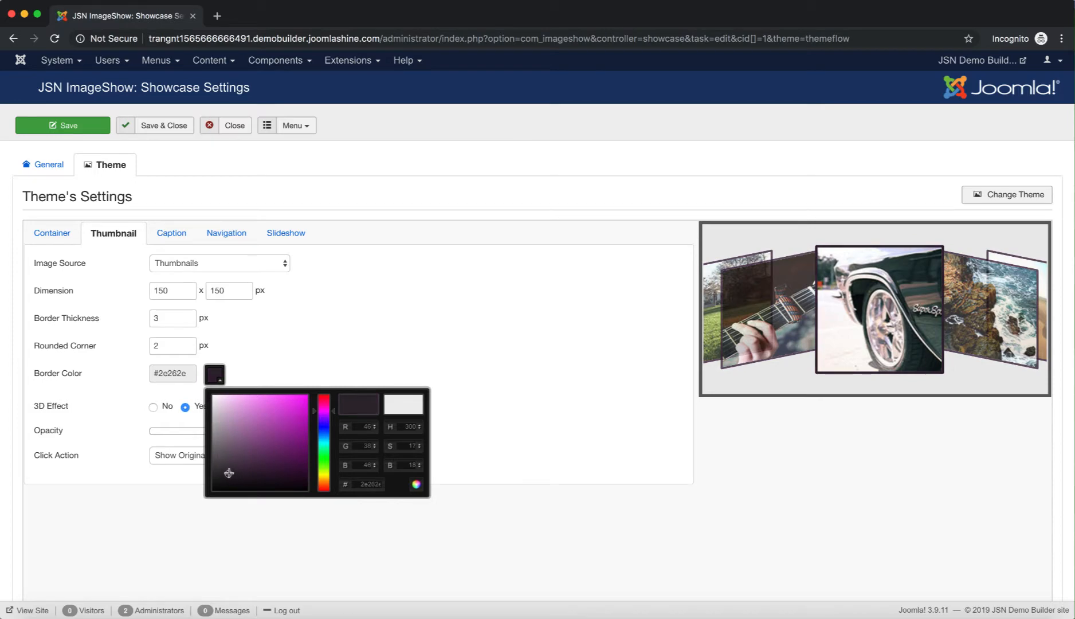
pyautogui.click(363, 344)
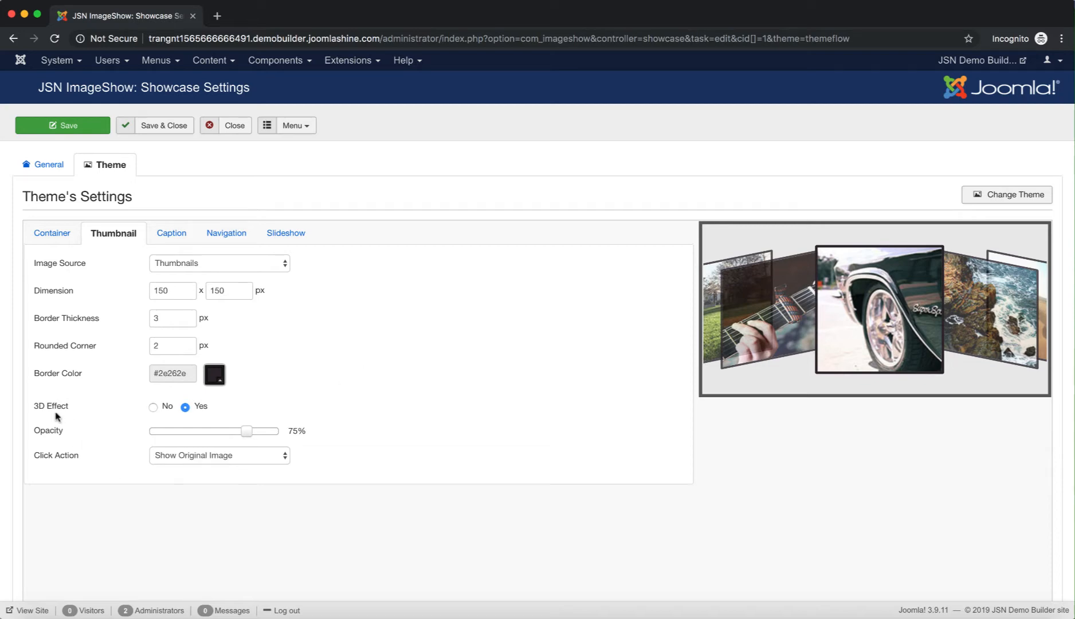
# Keep the 3D effect on and lower thumbnail opacity from 75% to 70%
pyautogui.click(152, 408)
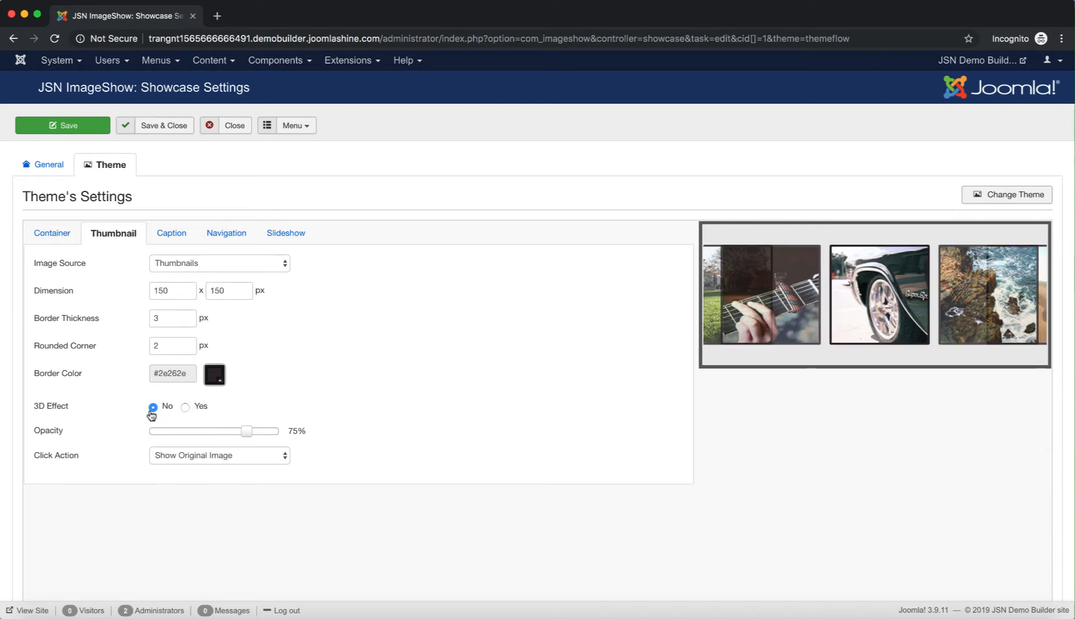
pyautogui.click(185, 408)
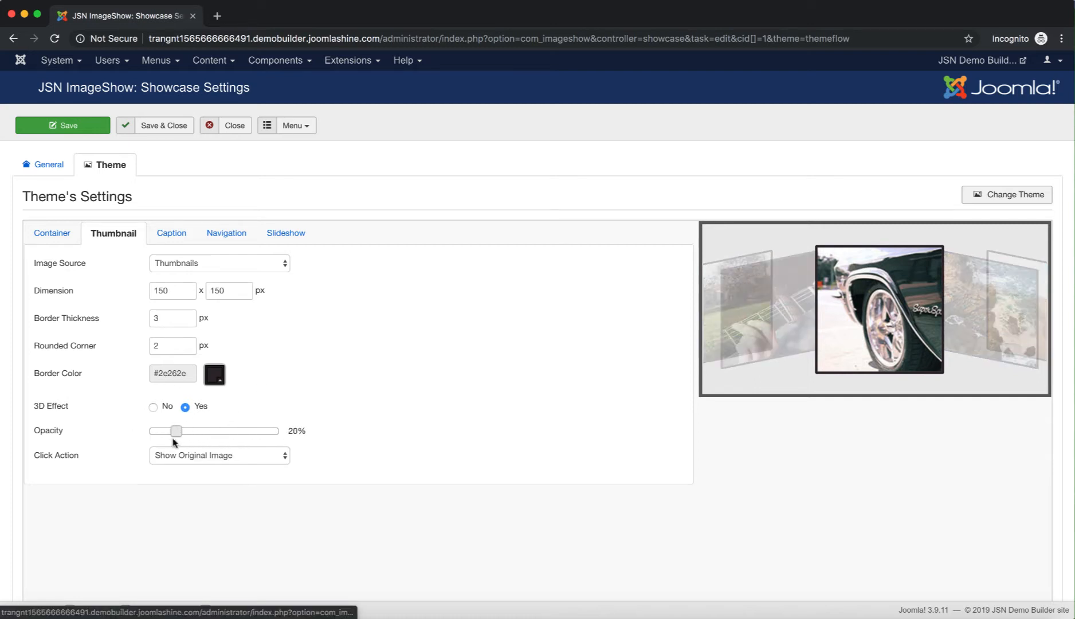
pyautogui.moveTo(245, 434)
pyautogui.mouseDown()
pyautogui.moveTo(150, 434)
pyautogui.moveTo(290, 454)
pyautogui.moveTo(241, 451)
pyautogui.mouseUp()
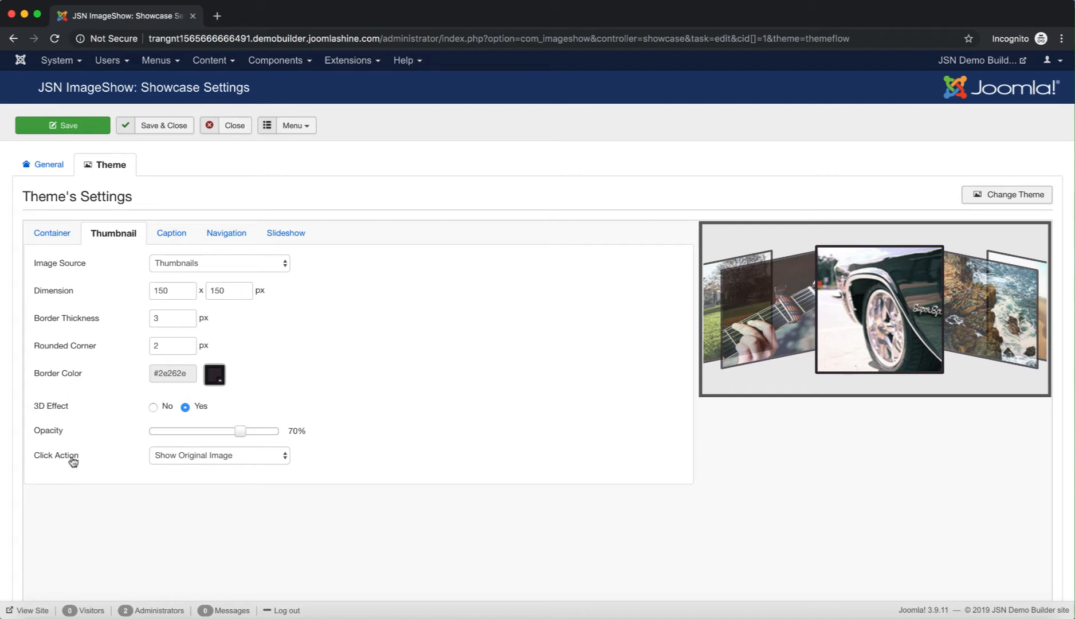
pyautogui.moveTo(72, 461)
# Set thumbnail Click Action to Open Image Link, opening in the Current Browser
pyautogui.click(253, 457)
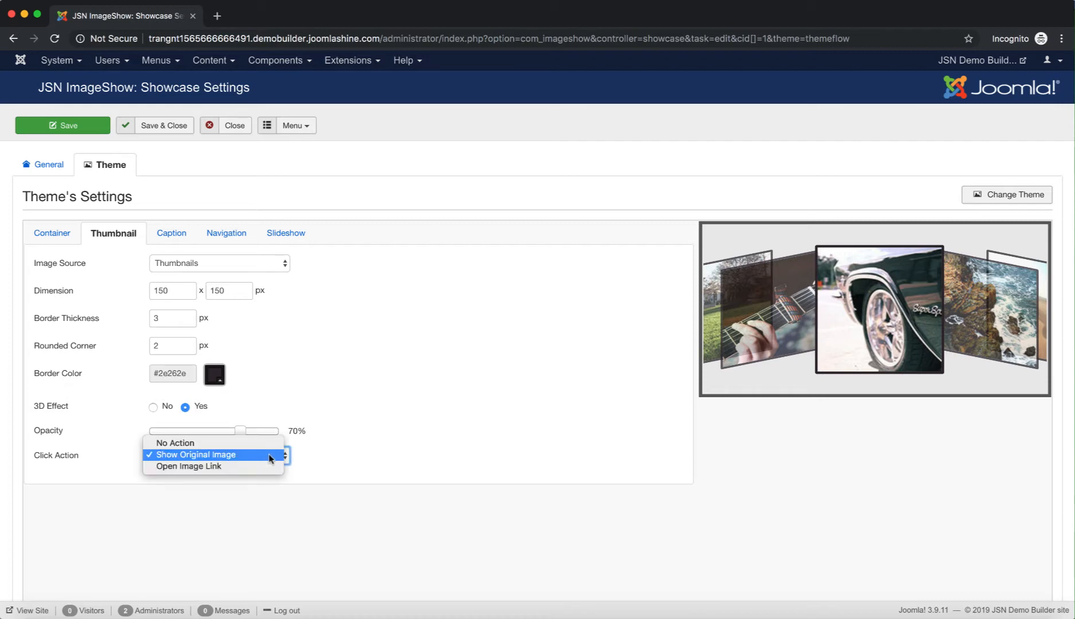
pyautogui.click(243, 467)
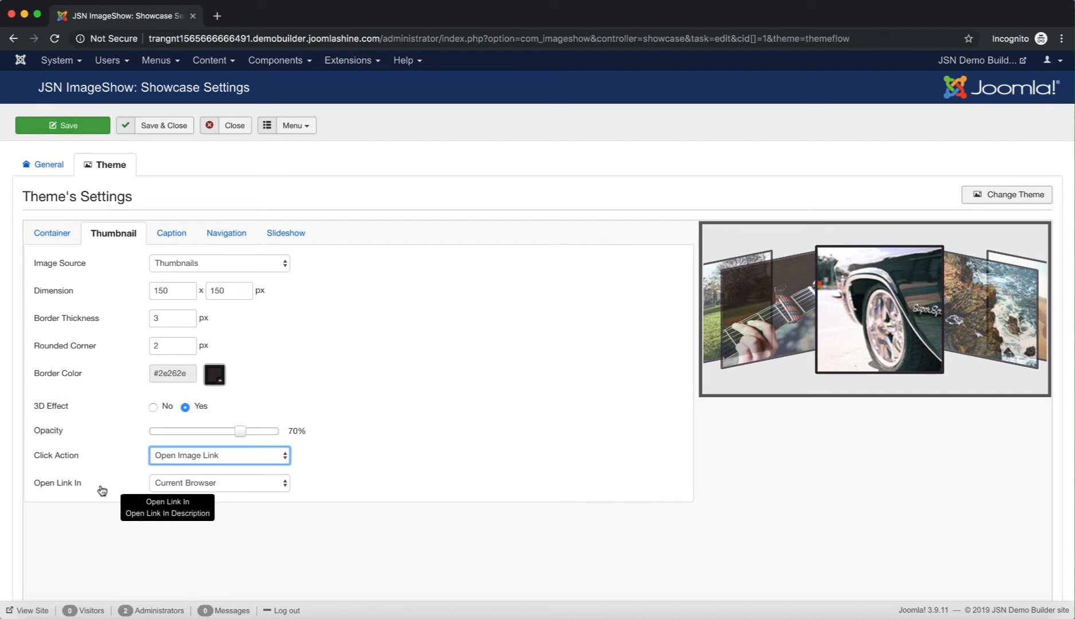
pyautogui.click(241, 489)
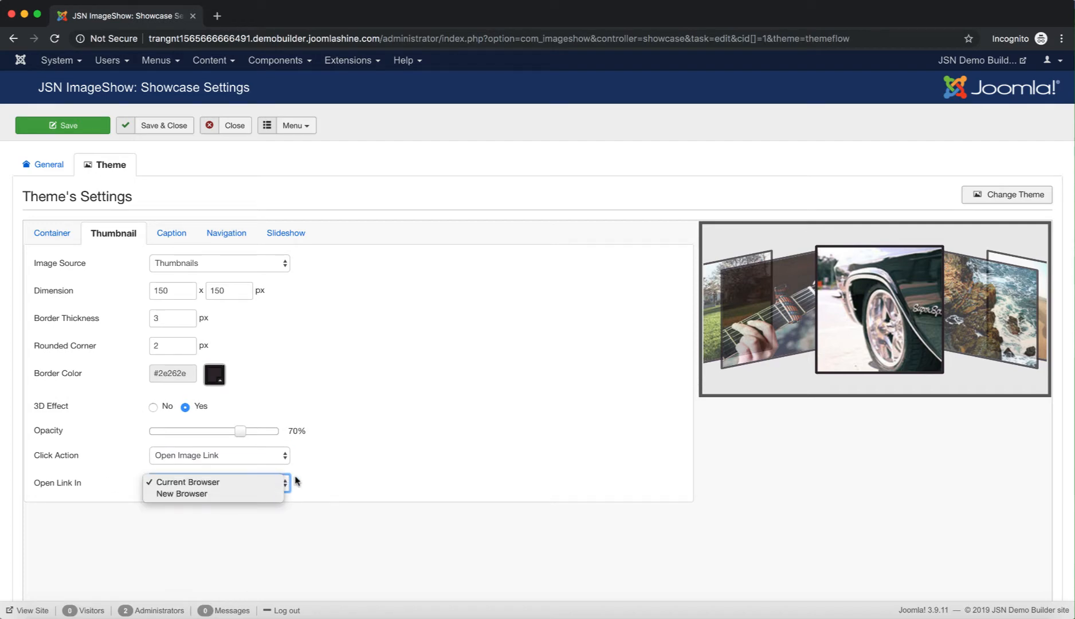
pyautogui.click(347, 481)
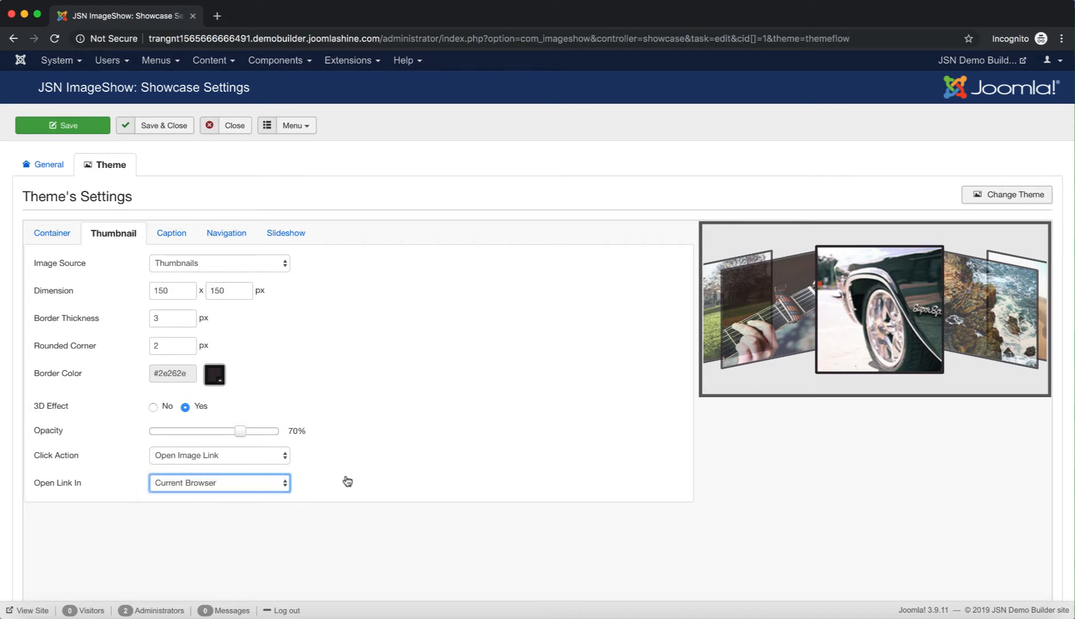
# Review caption settings: captions on, #000000 background, 75% opacity, 50-word descriptions
pyautogui.click(174, 237)
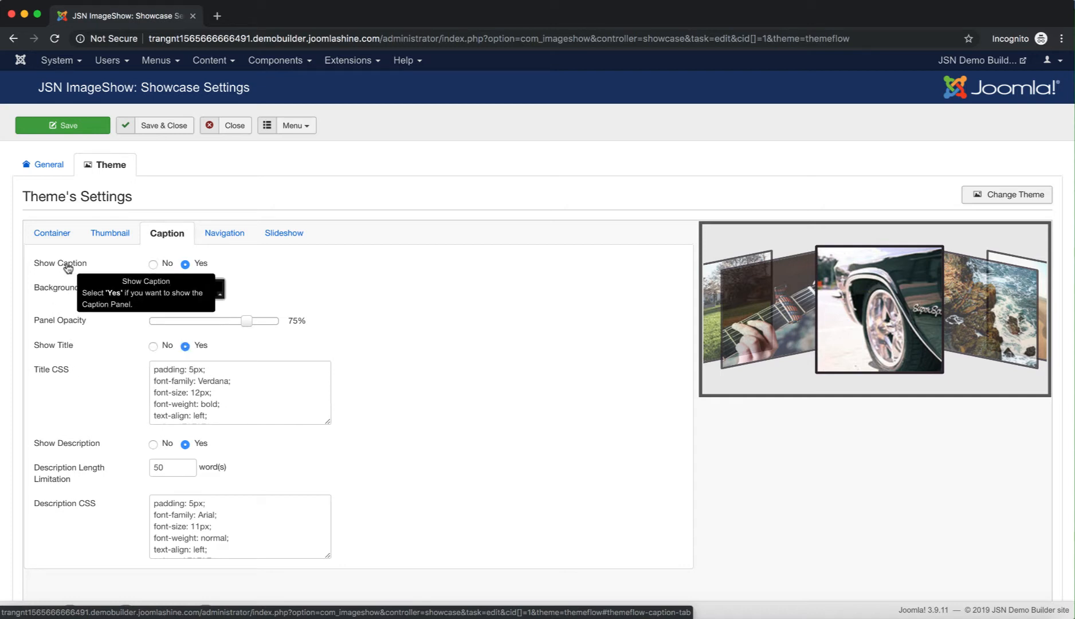
pyautogui.moveTo(66, 293)
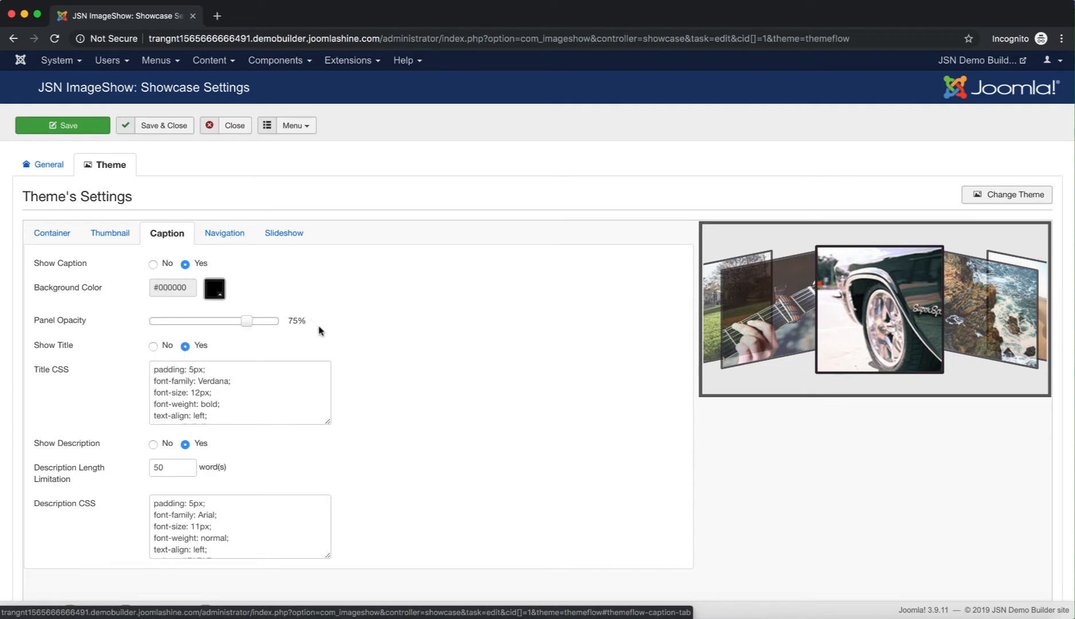
pyautogui.moveTo(71, 328)
pyautogui.scroll(-1, 377, 390)
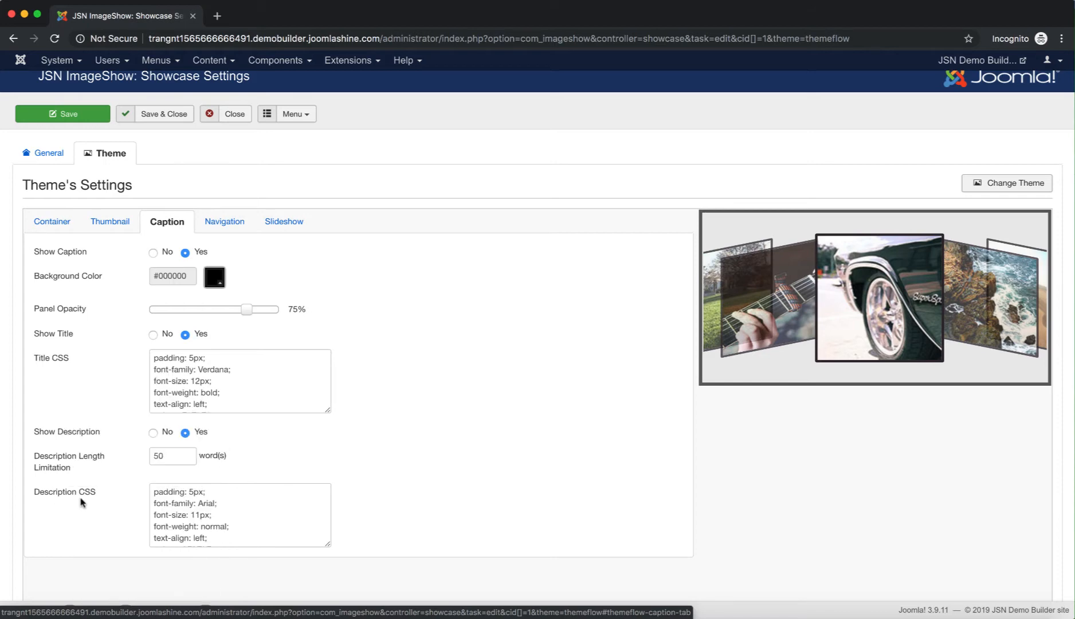
pyautogui.moveTo(82, 501)
# Set Enable Keyboard Action to No in the Navigation settings
pyautogui.click(226, 226)
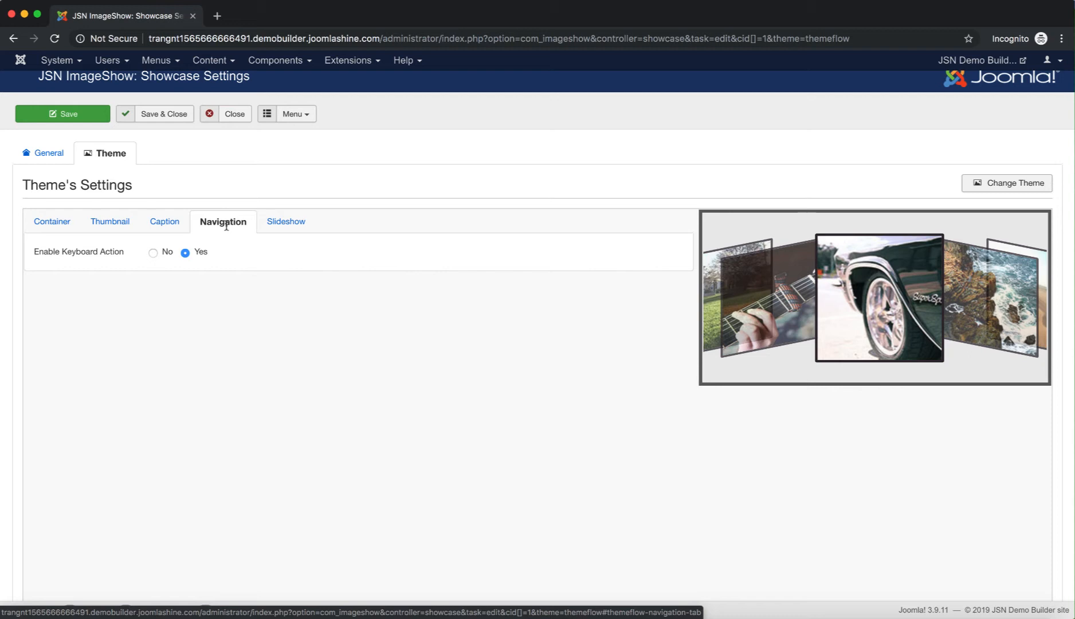
pyautogui.moveTo(73, 256)
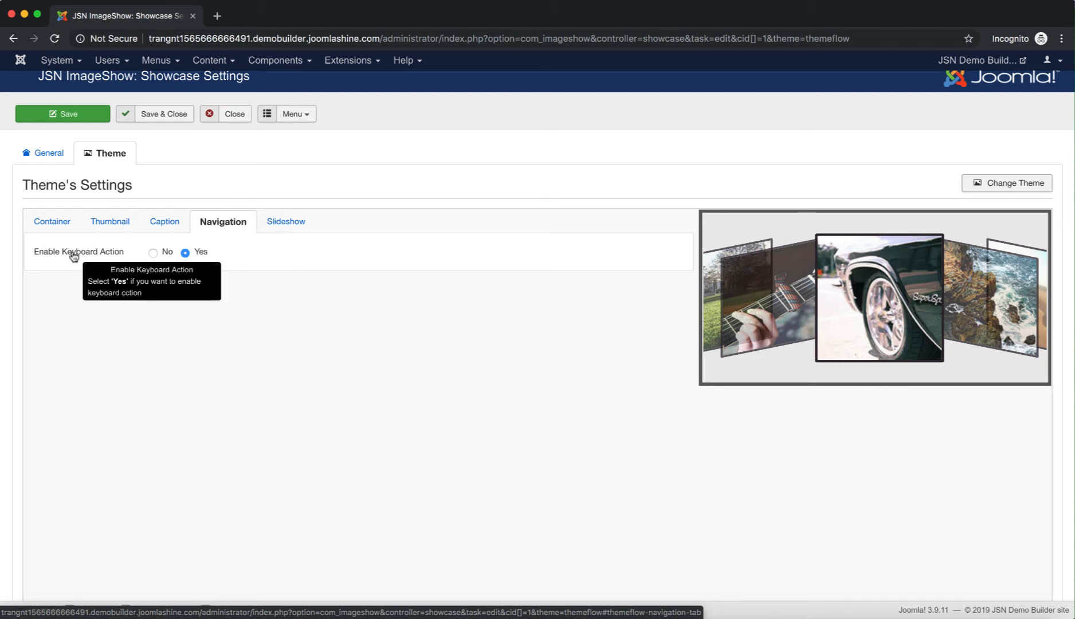
pyautogui.click(153, 254)
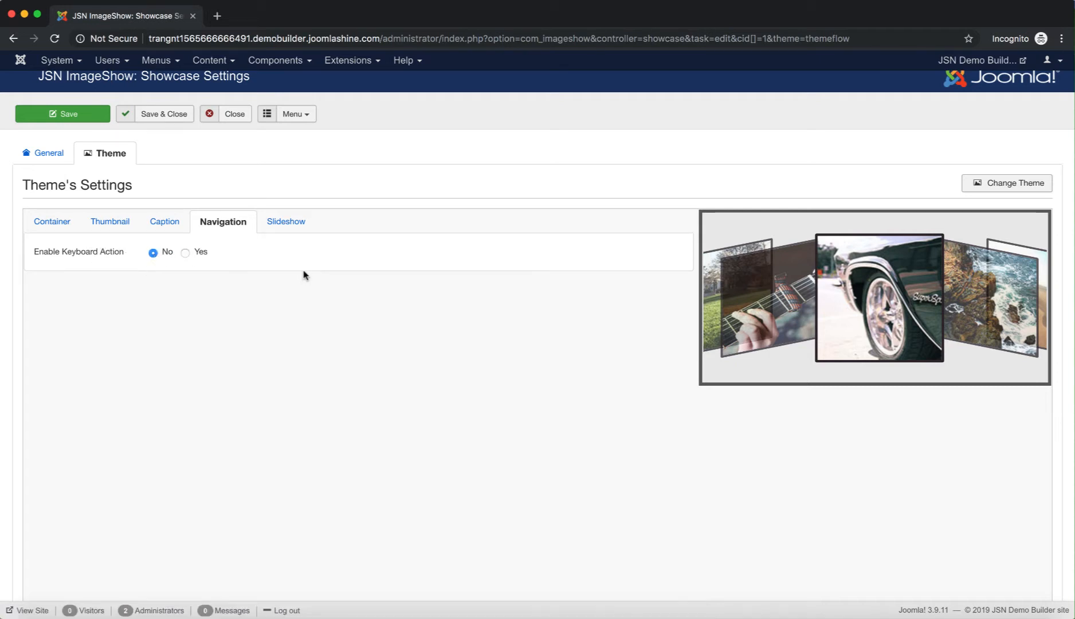
# Enable Auto Play with 1-second Slide Timing and Pause On Mouse Over, then Save & Close
pyautogui.click(297, 228)
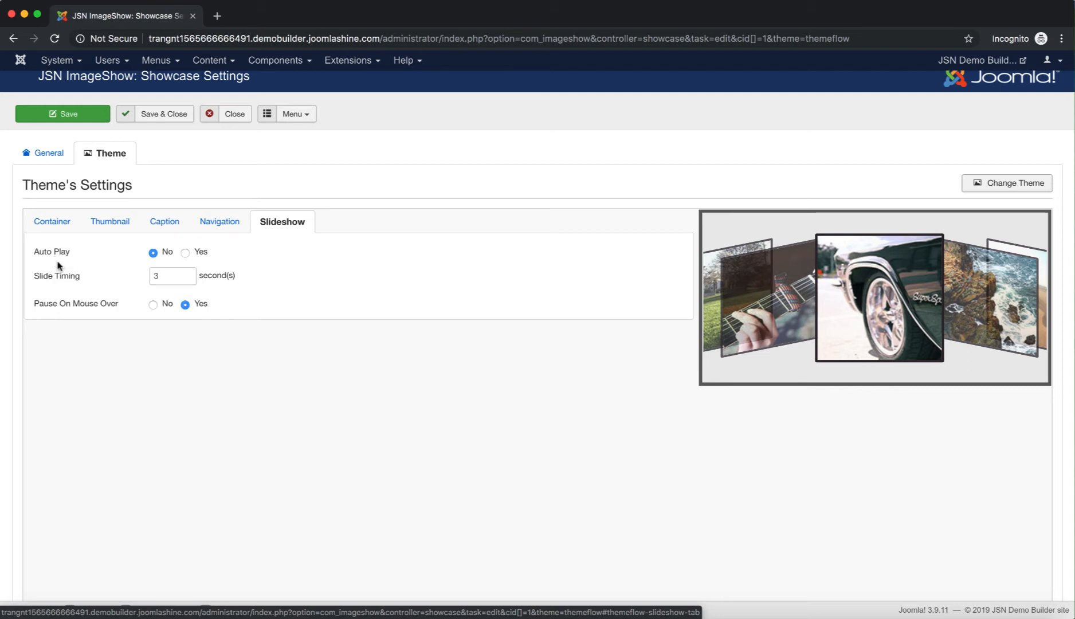
pyautogui.click(189, 254)
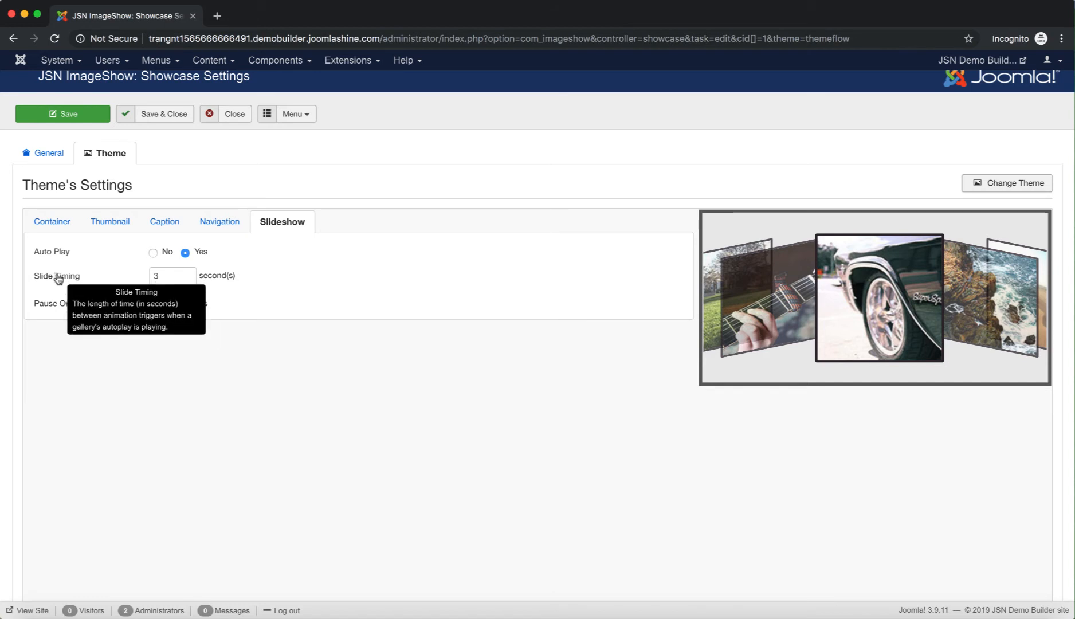
pyautogui.click(188, 279)
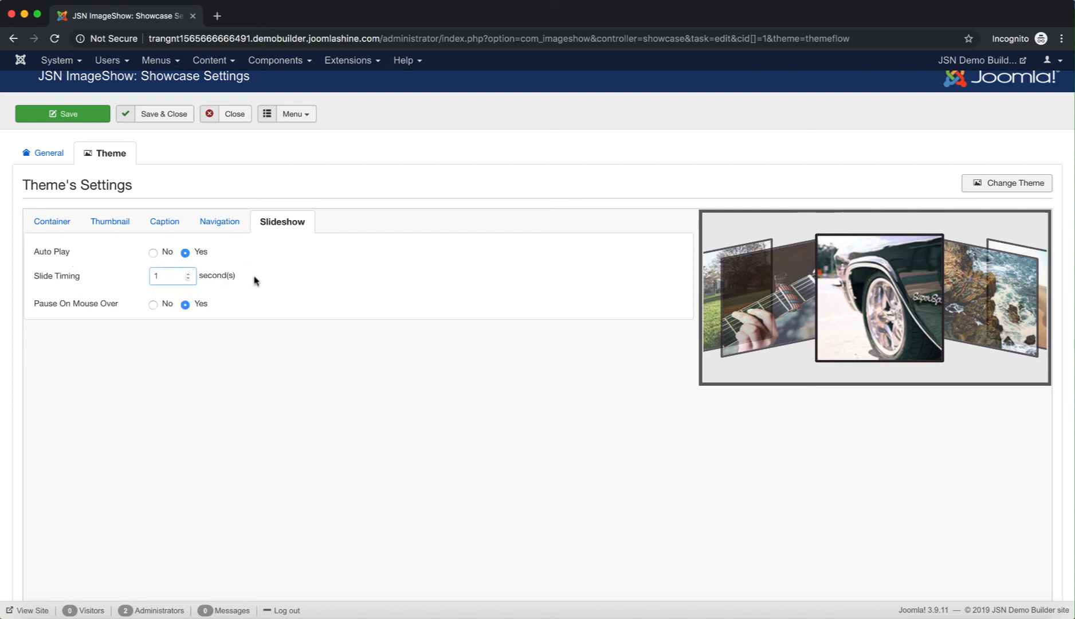
pyautogui.moveTo(83, 310)
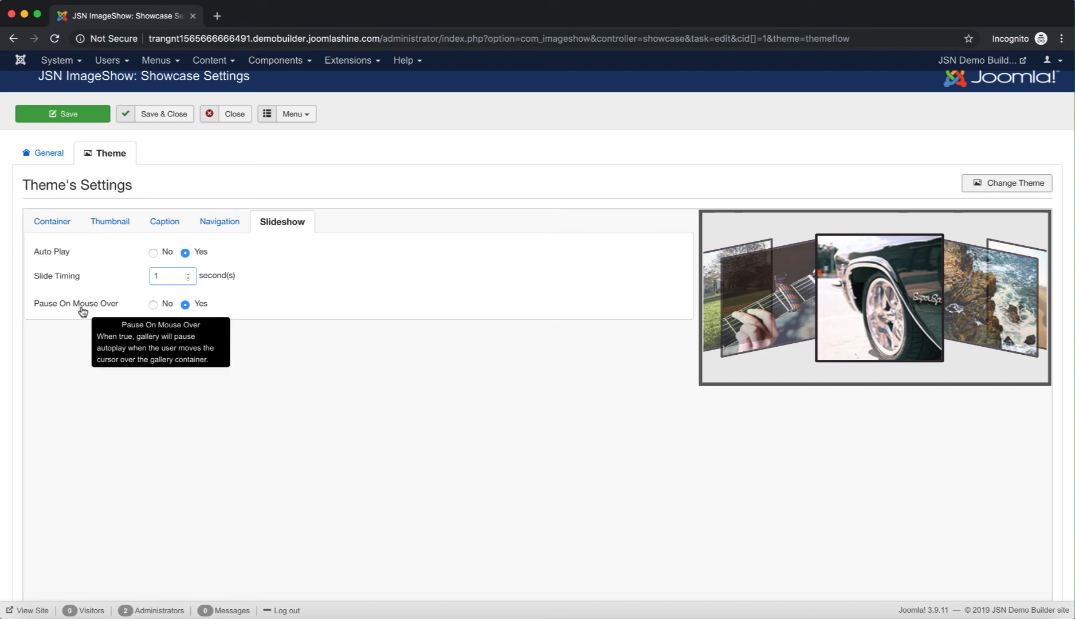
pyautogui.click(152, 306)
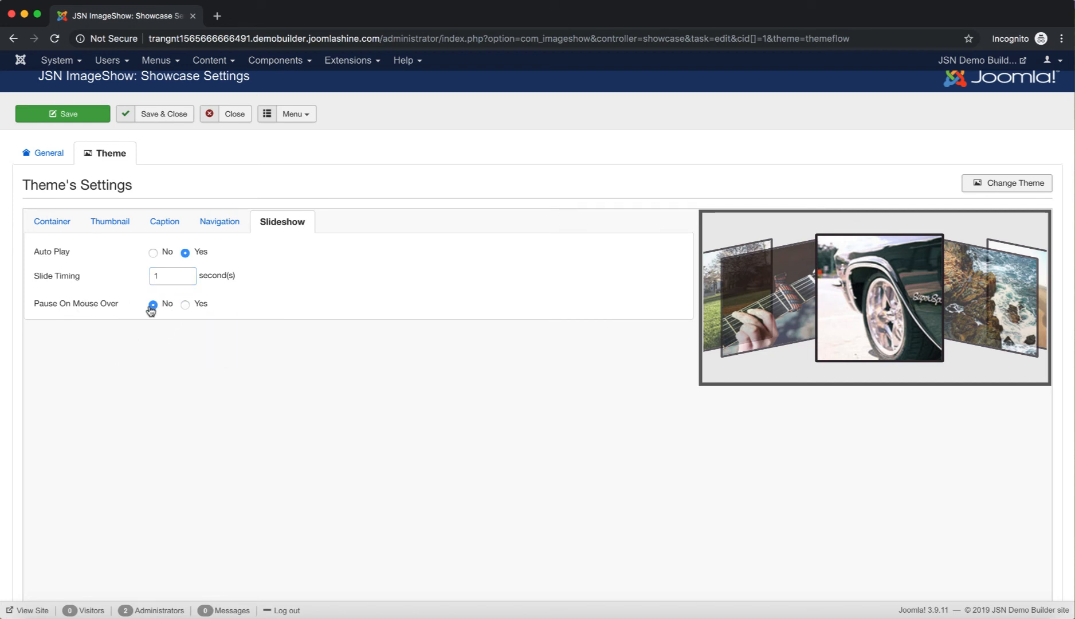
pyautogui.click(185, 305)
pyautogui.click(149, 120)
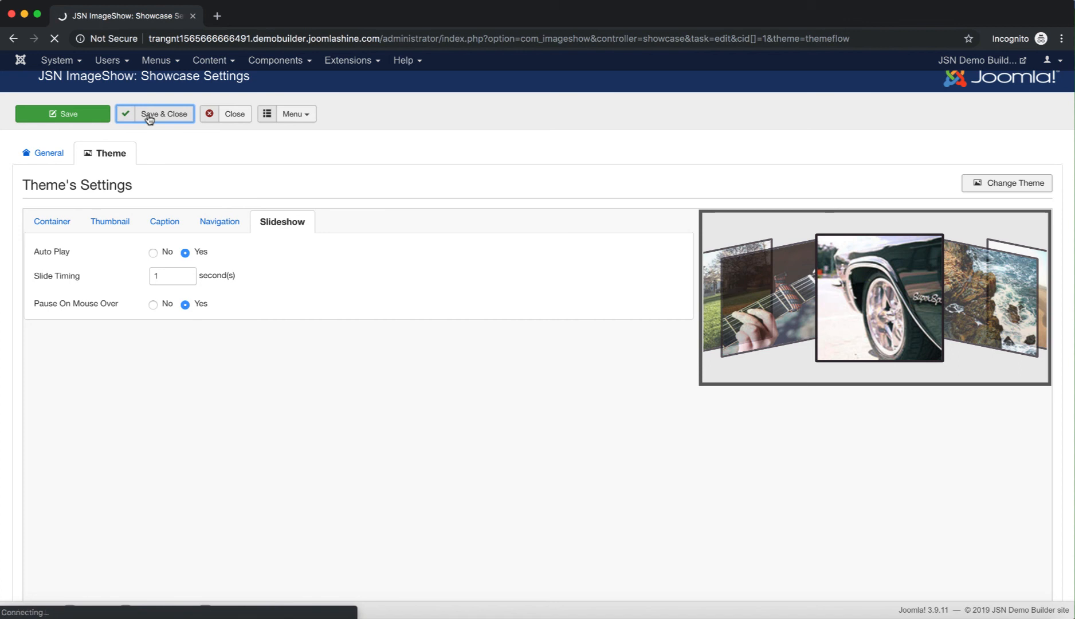